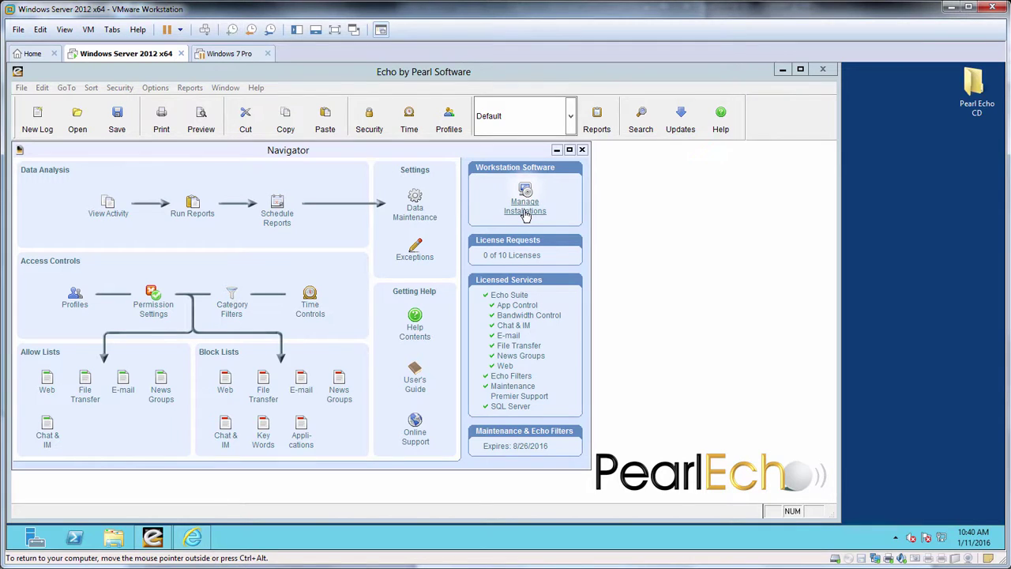
Step: Close the workstation installation manager and browse to Local Disk (C:) in File Explorer
{"action": "left_click", "coordinate": [525, 208]}
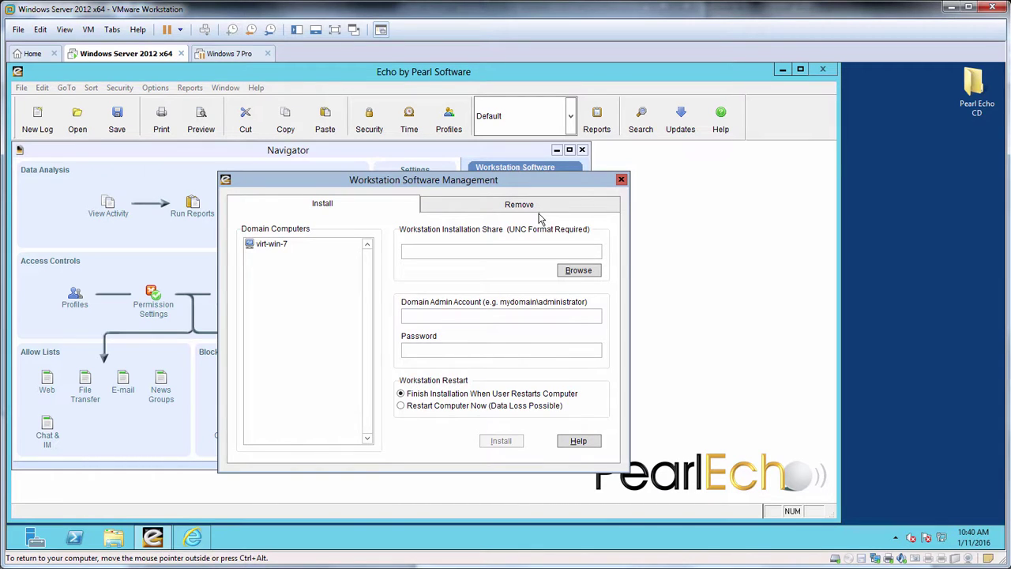
{"action": "left_click", "coordinate": [622, 181]}
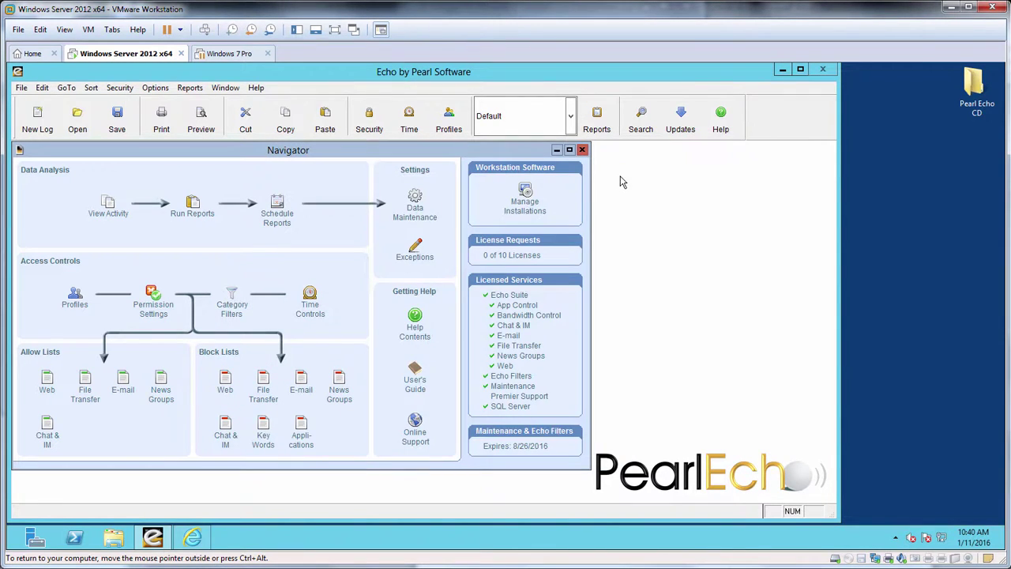
{"action": "left_click", "coordinate": [116, 544]}
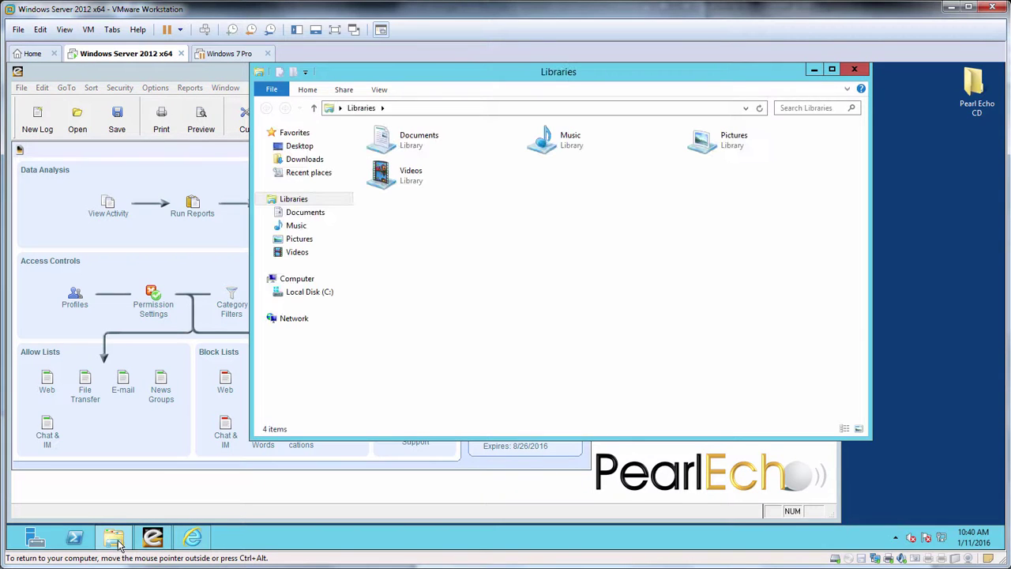
{"action": "left_click", "coordinate": [307, 294]}
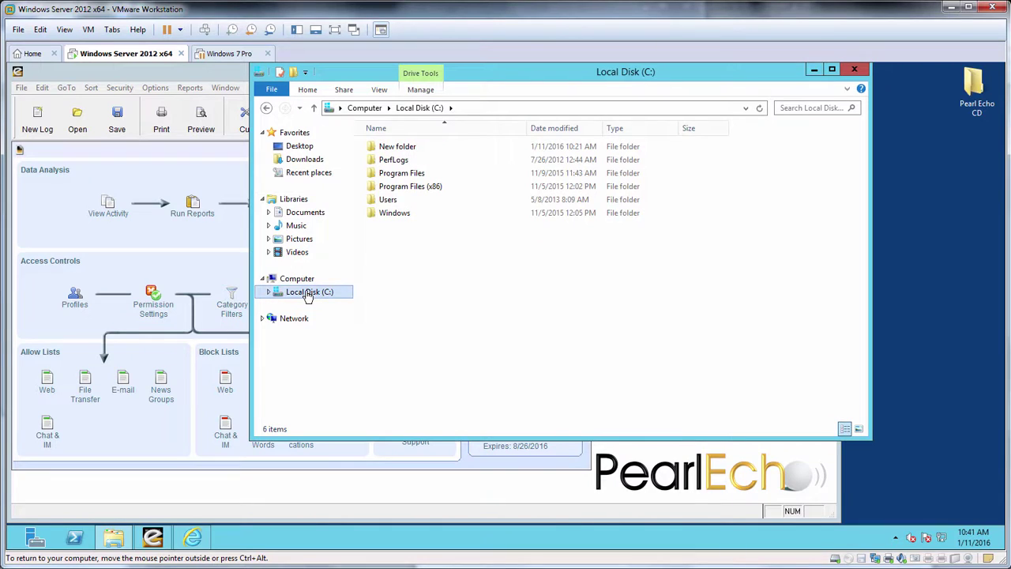
Step: Create a new folder named Software on Local Disk (C:)
{"action": "right_click", "coordinate": [377, 247]}
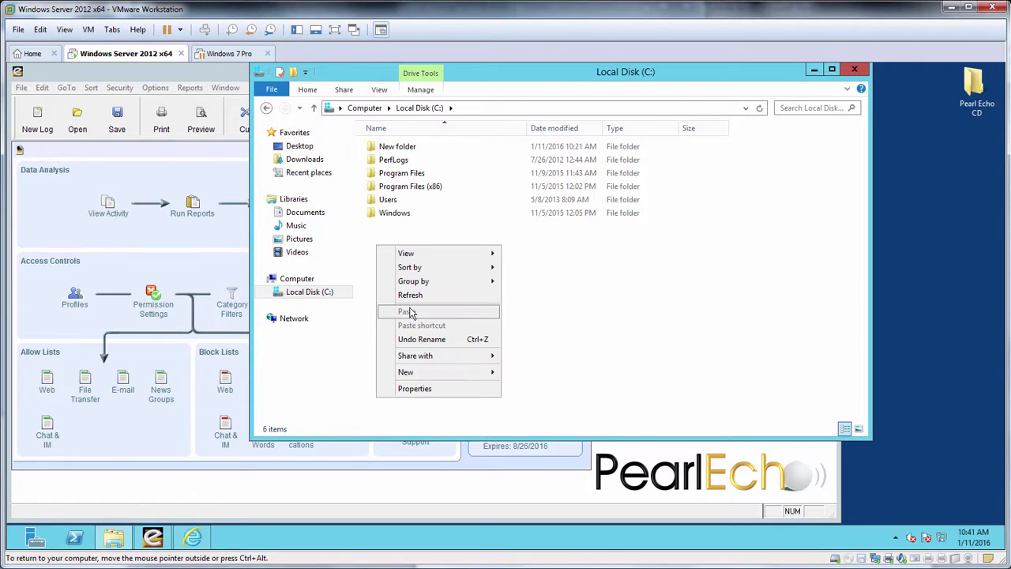
{"action": "mouse_move", "coordinate": [424, 378]}
{"action": "left_click", "coordinate": [534, 374]}
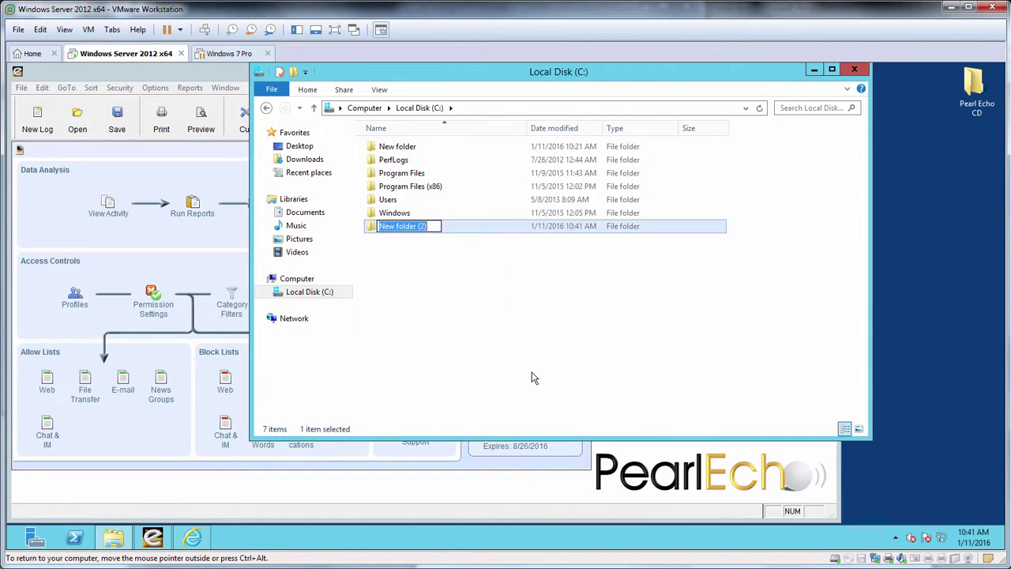
{"action": "type", "text": "Software"}
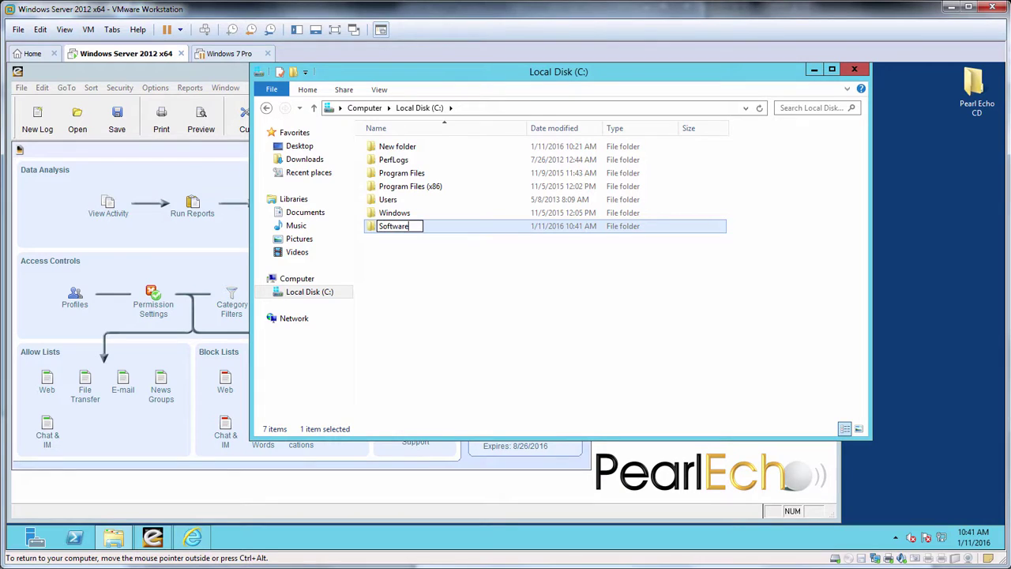
{"action": "key", "text": "Return"}
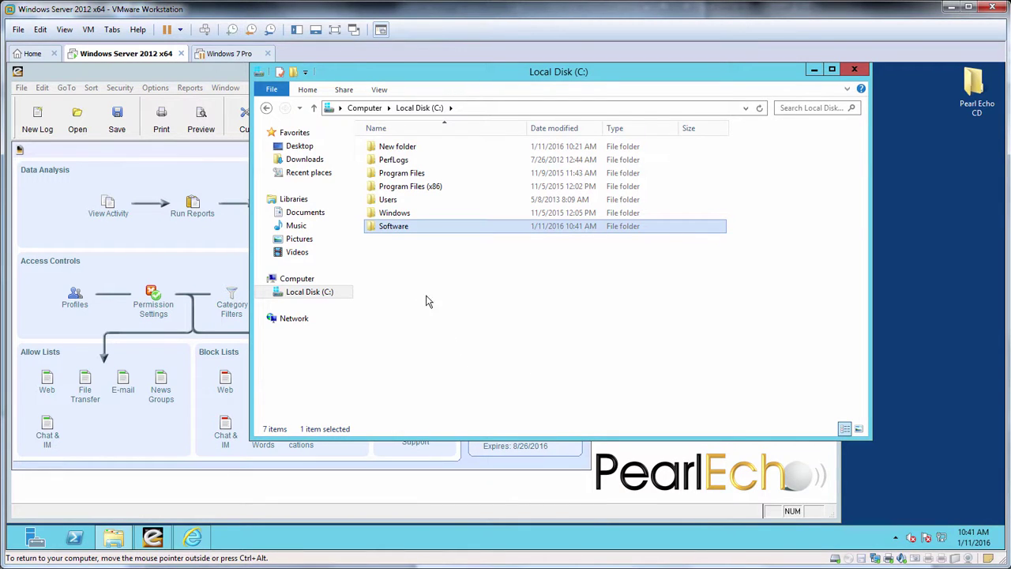
Step: Share the Software folder with Domain Admins at Read/Write permission
{"action": "right_click", "coordinate": [391, 229]}
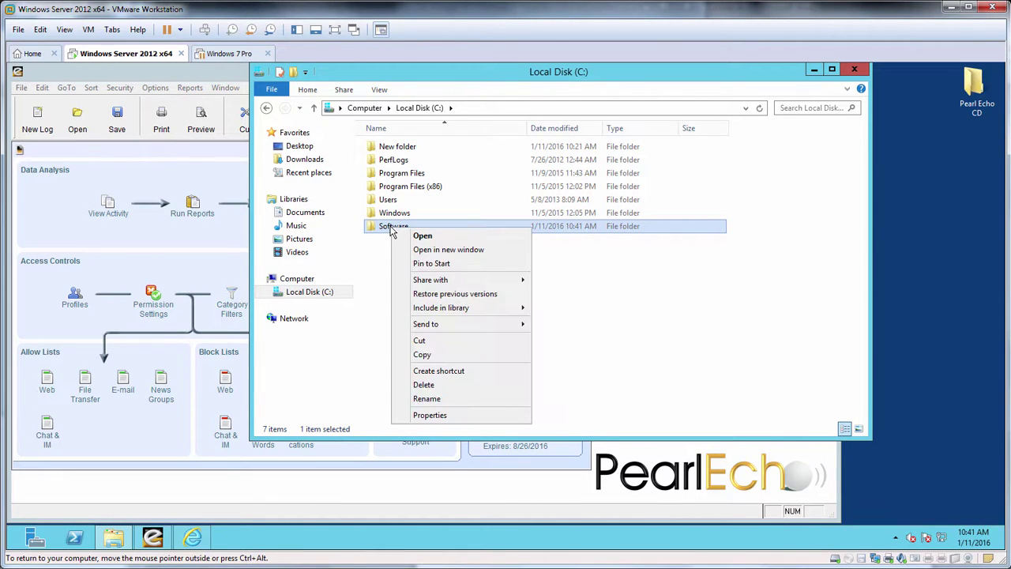
{"action": "mouse_move", "coordinate": [438, 283]}
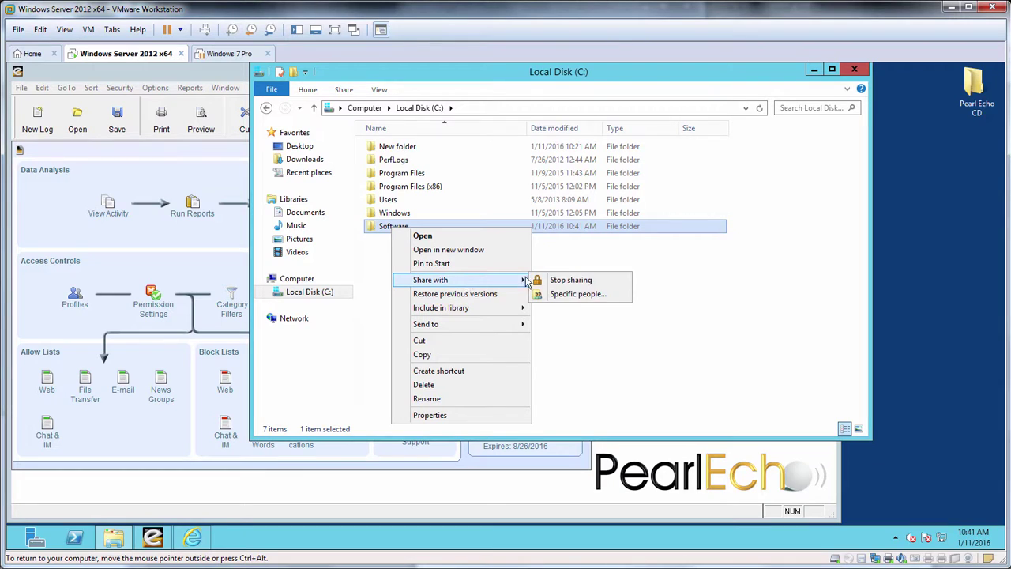
{"action": "left_click", "coordinate": [573, 296]}
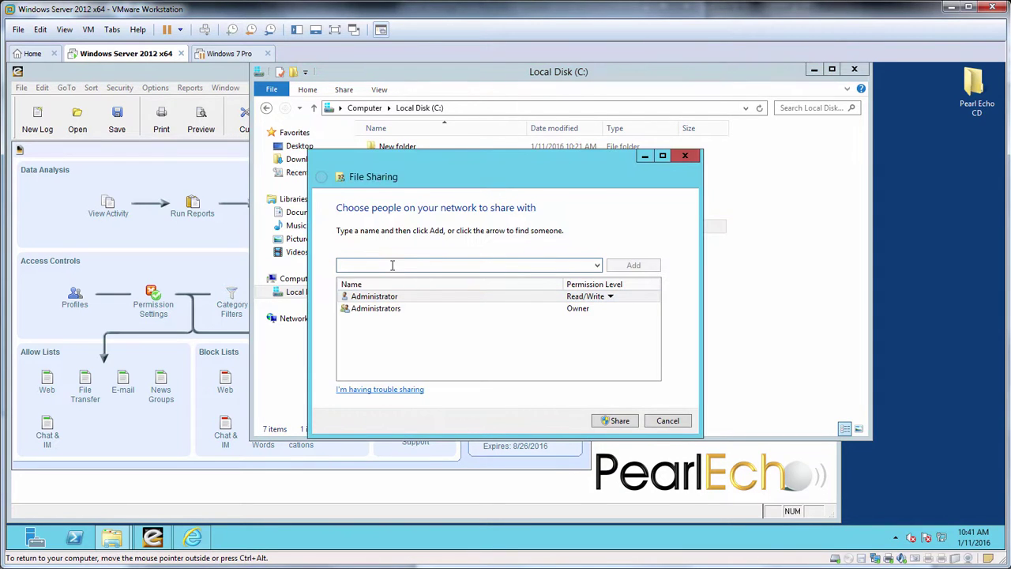
{"action": "type", "text": "d"}
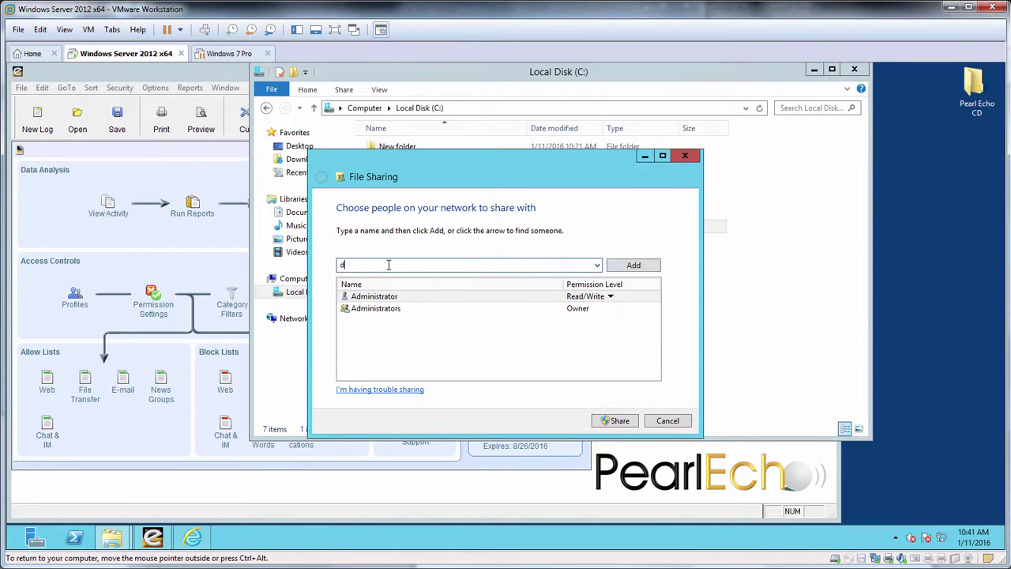
{"action": "type", "text": "omain admins"}
{"action": "left_click", "coordinate": [621, 267]}
{"action": "left_click", "coordinate": [594, 322]}
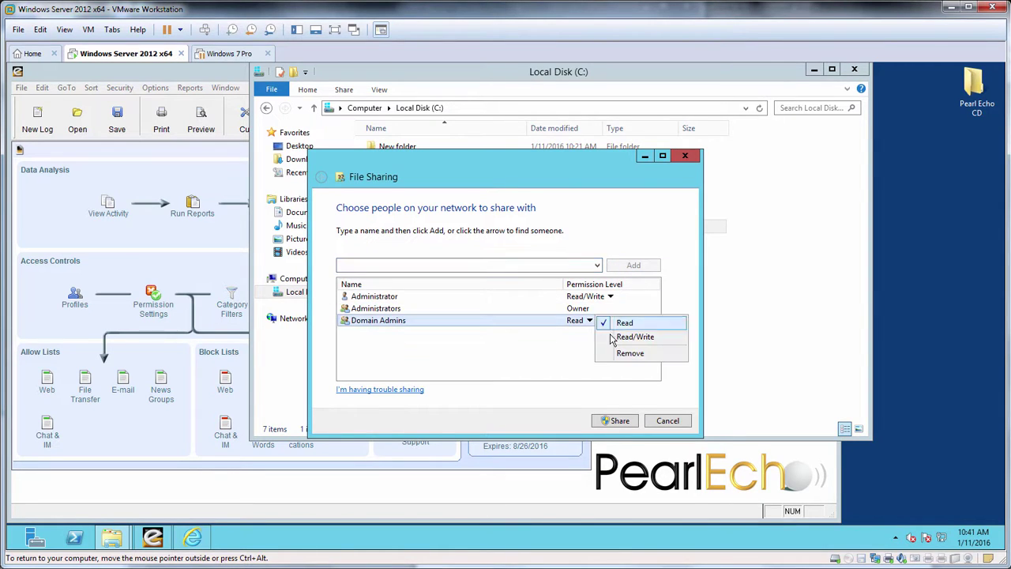
{"action": "left_click", "coordinate": [629, 339]}
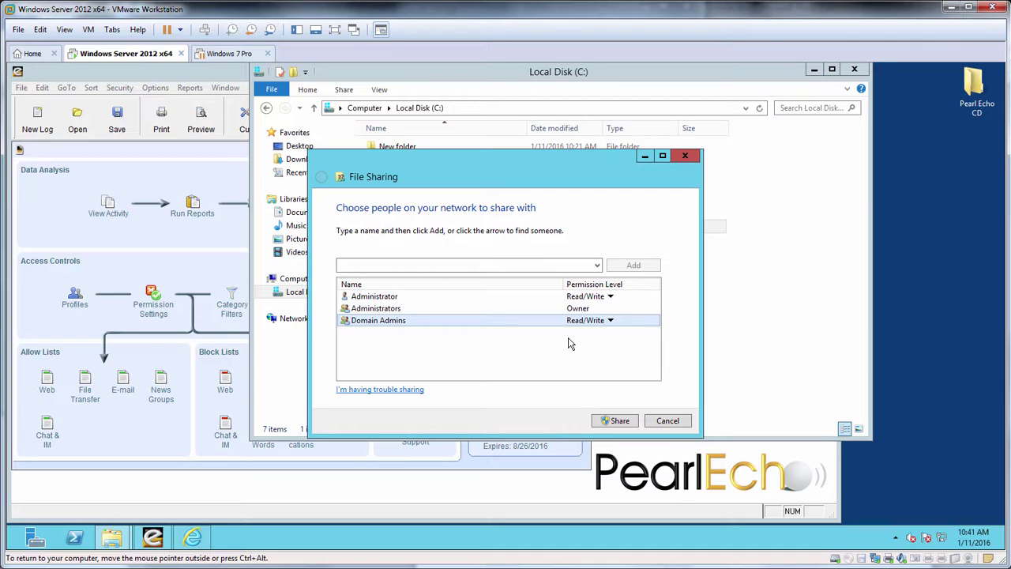
{"action": "left_click", "coordinate": [620, 425]}
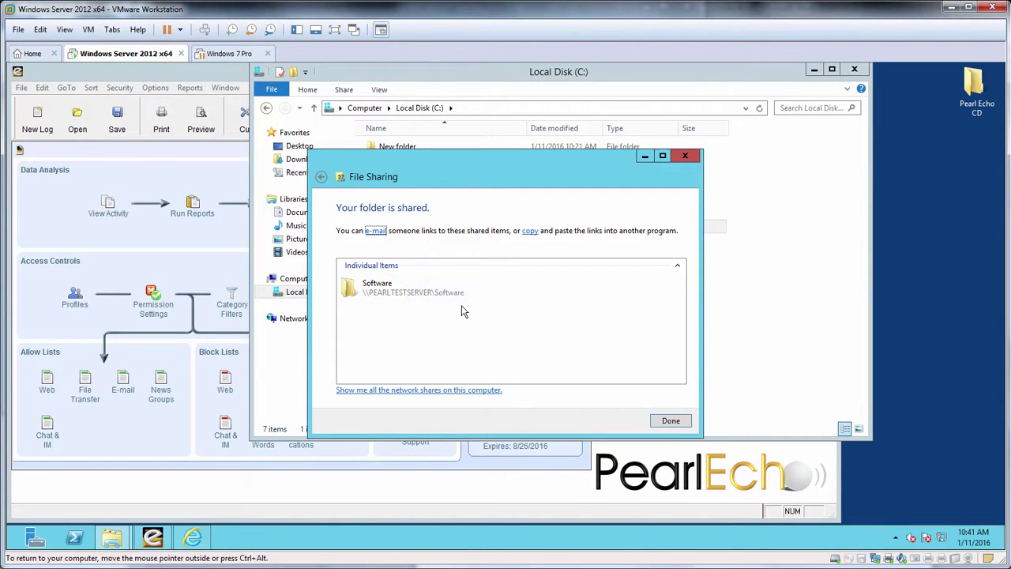
Step: Dismiss the sharing confirmation and snap the C: and Pearl Echo CD windows side by side
{"action": "left_click", "coordinate": [662, 425]}
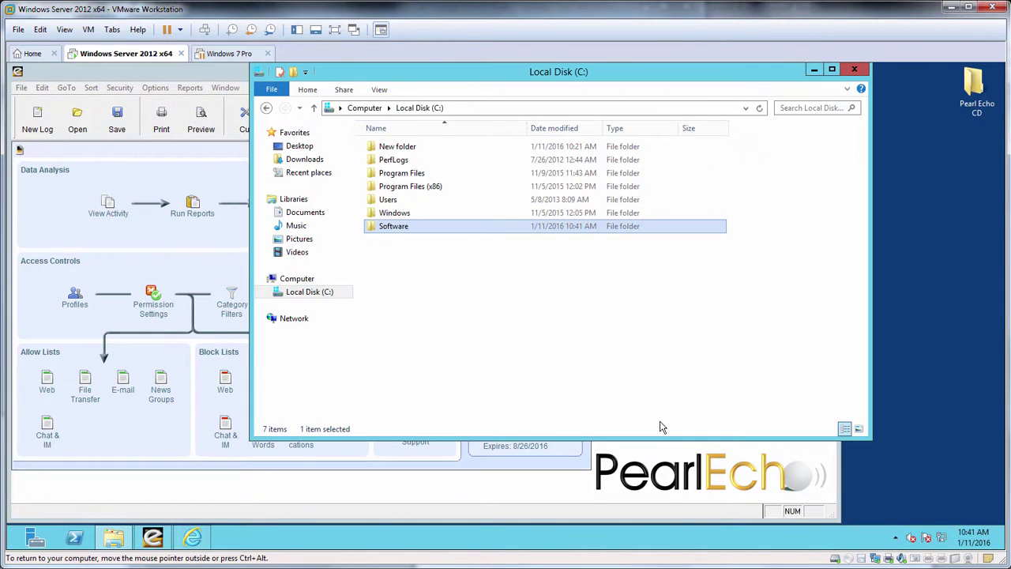
{"action": "left_click_drag", "start_coordinate": [506, 77], "coordinate": [62, 124]}
{"action": "double_click", "coordinate": [961, 91]}
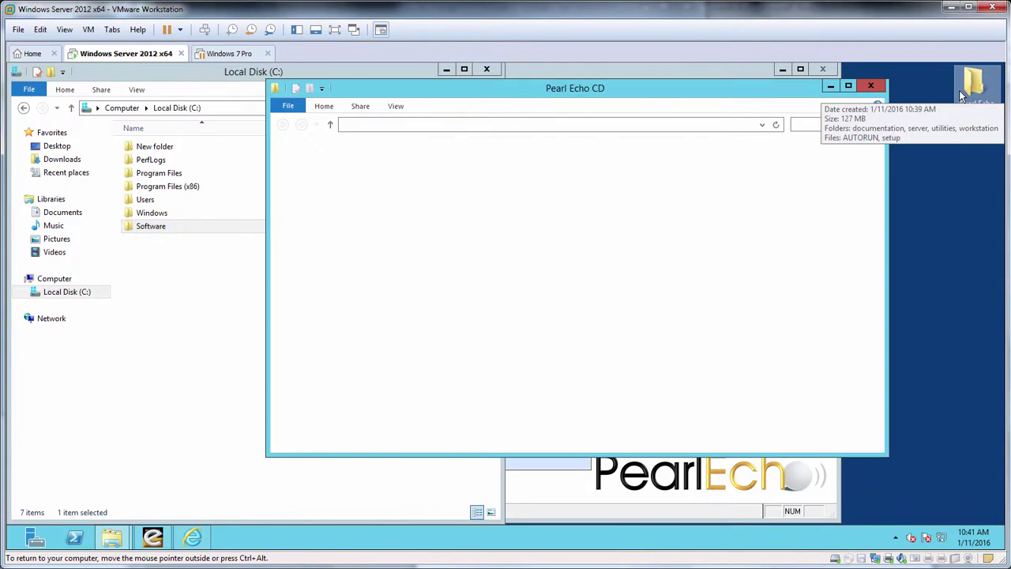
{"action": "left_click_drag", "start_coordinate": [575, 93], "coordinate": [816, 79]}
{"action": "left_click_drag", "start_coordinate": [1004, 79], "coordinate": [1003, 79]}
Step: Copy the CD's workstation folder into Software, then close the CD window
{"action": "left_click_drag", "start_coordinate": [656, 188], "coordinate": [199, 226]}
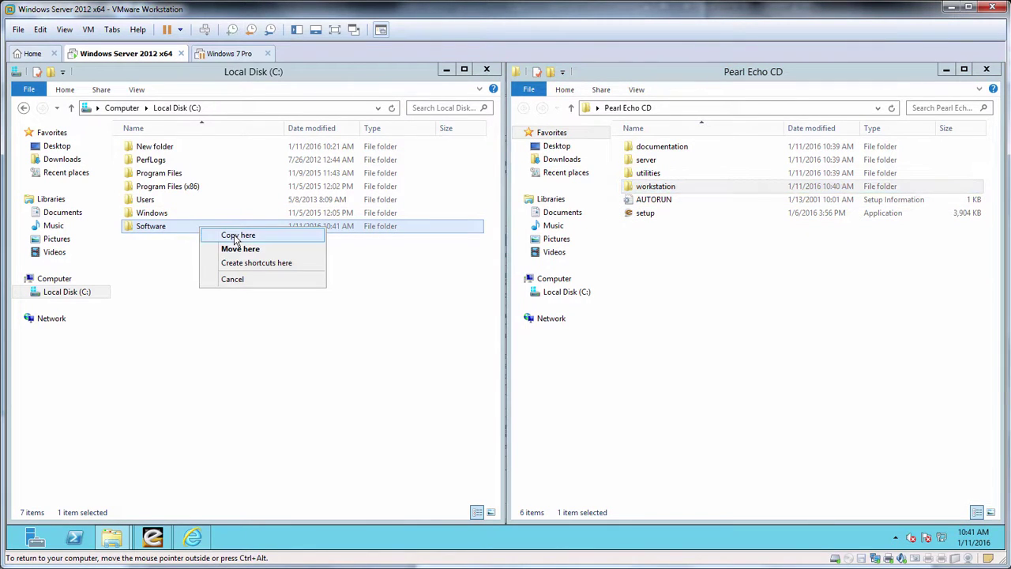
{"action": "left_click", "coordinate": [235, 238]}
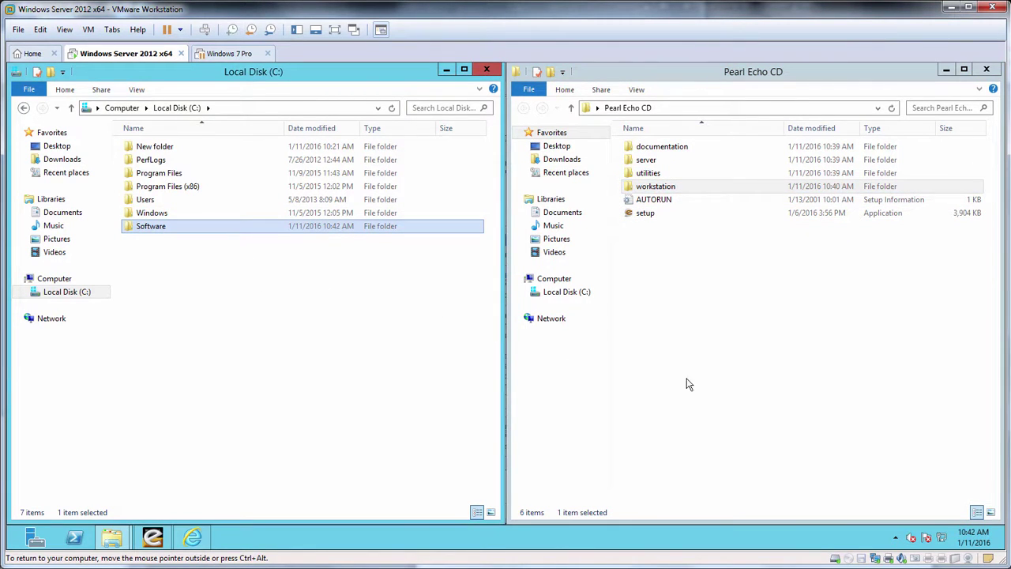
{"action": "left_click", "coordinate": [987, 71]}
{"action": "left_click", "coordinate": [987, 71]}
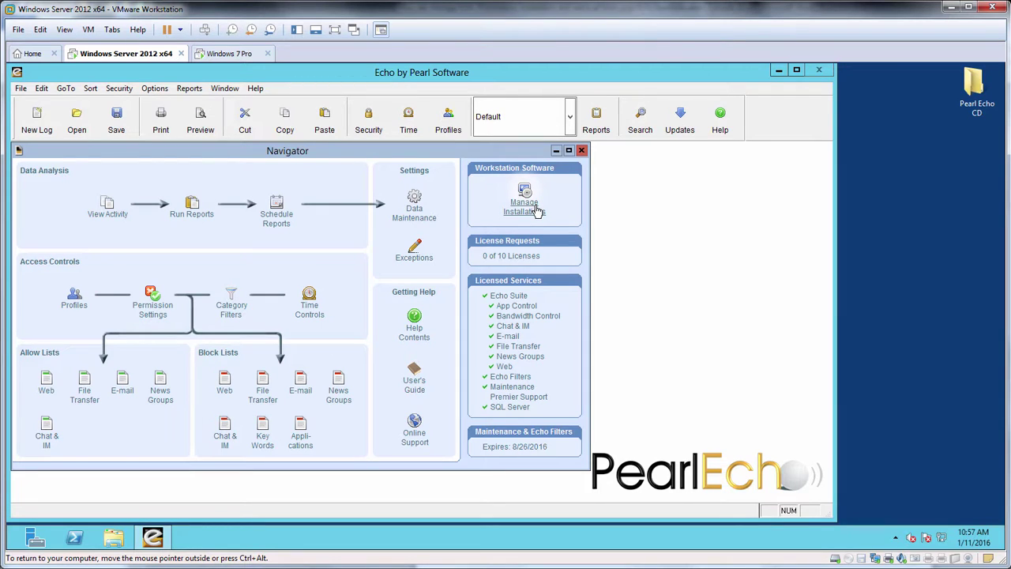
Step: Target virt-win-7 and set the installation share to \\pearltestserver\software\workstation
{"action": "left_click", "coordinate": [536, 212]}
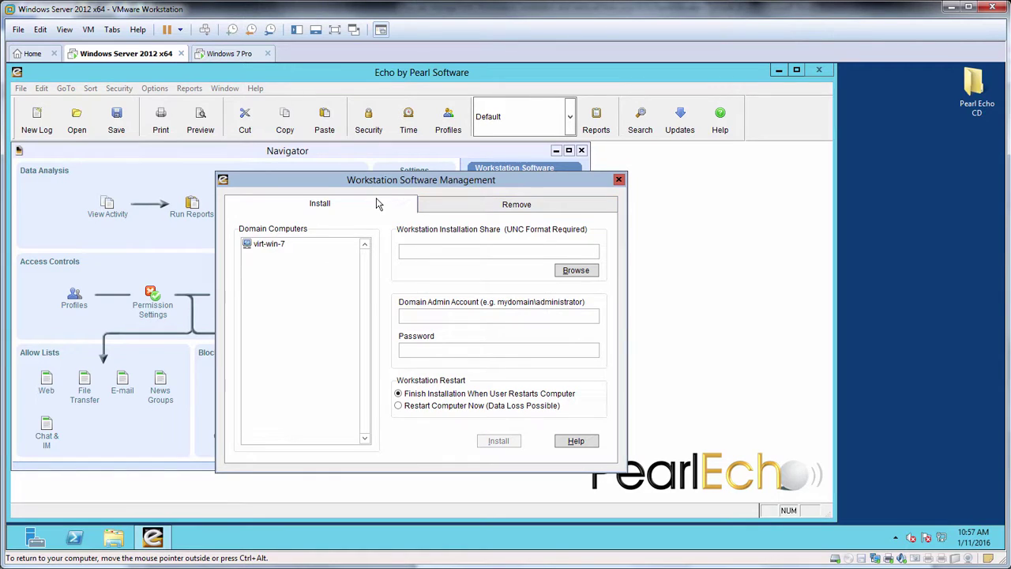
{"action": "left_click", "coordinate": [269, 245]}
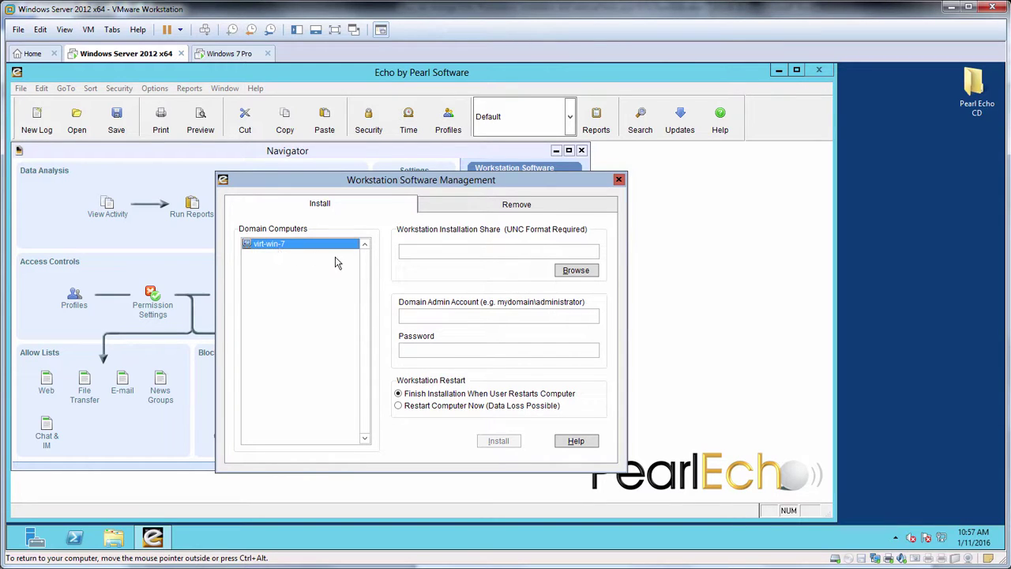
{"action": "left_click", "coordinate": [413, 252]}
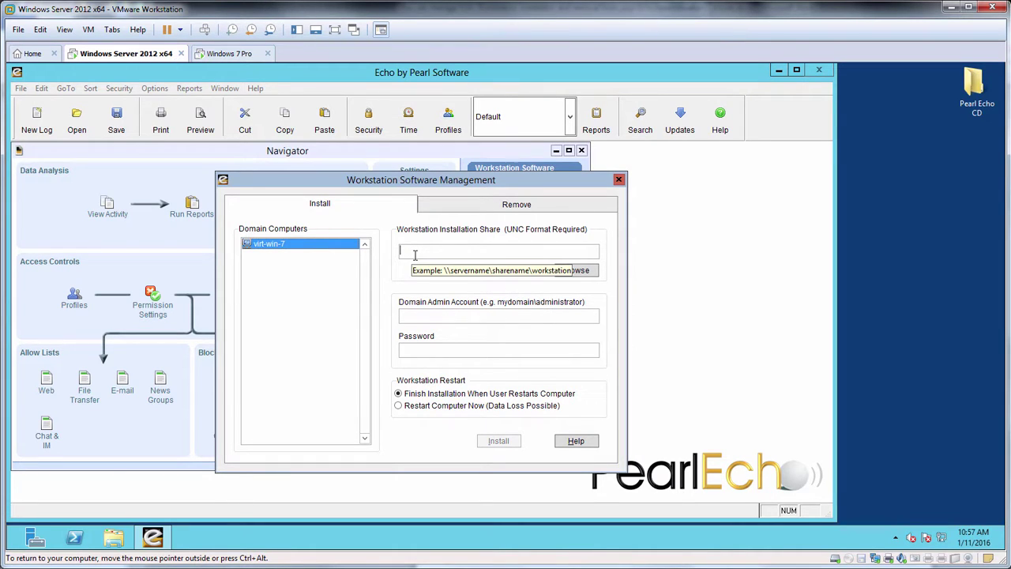
{"action": "type", "text": "\\"}
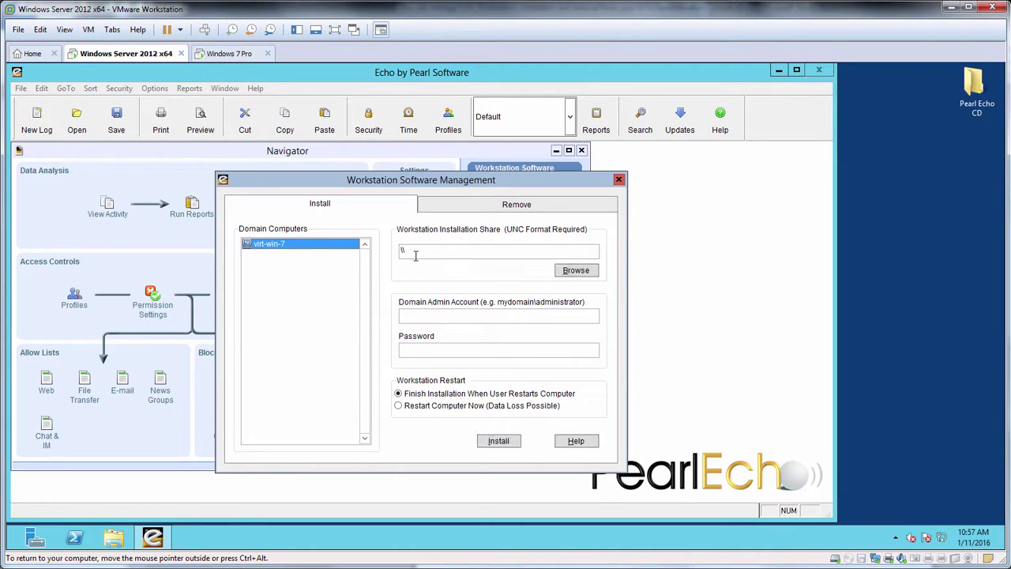
{"action": "type", "text": "\\pearltestserver\\software\\workstation"}
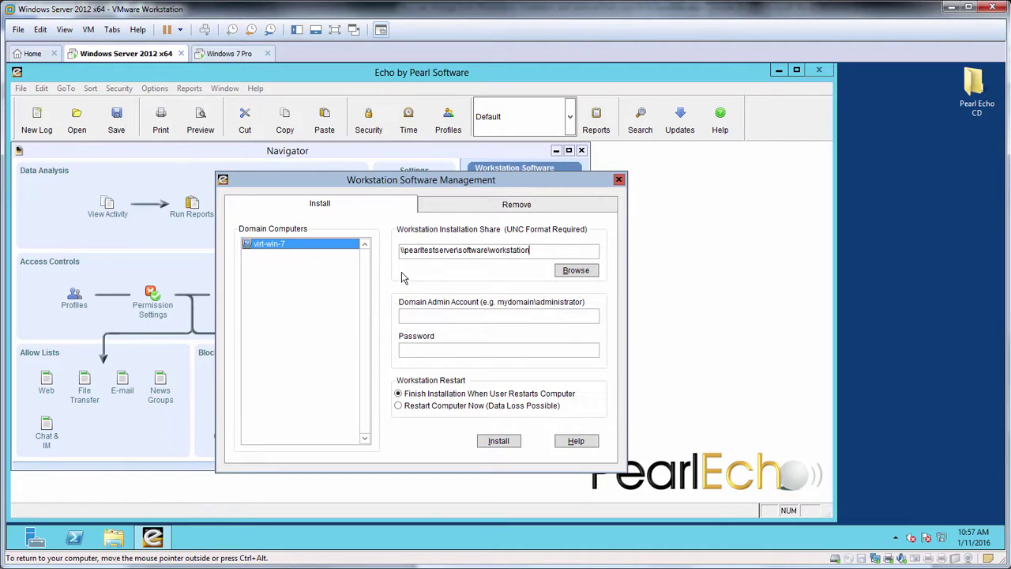
{"action": "mouse_move", "coordinate": [406, 250]}
Step: Enter the domain admin account and its password, and choose Restart Computer Now
{"action": "left_click", "coordinate": [416, 317]}
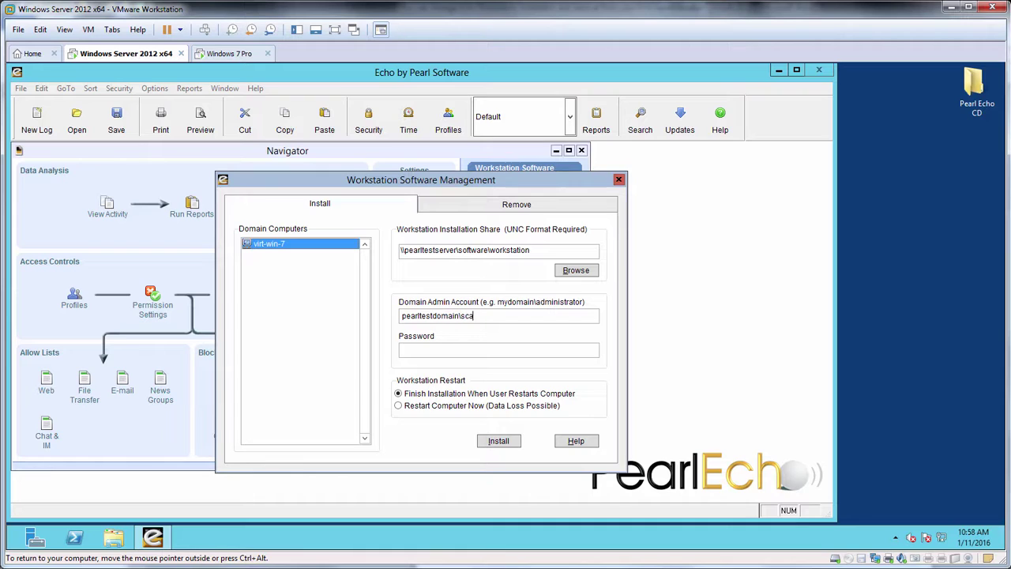
{"action": "type", "text": "**********"}
{"action": "left_click", "coordinate": [399, 406]}
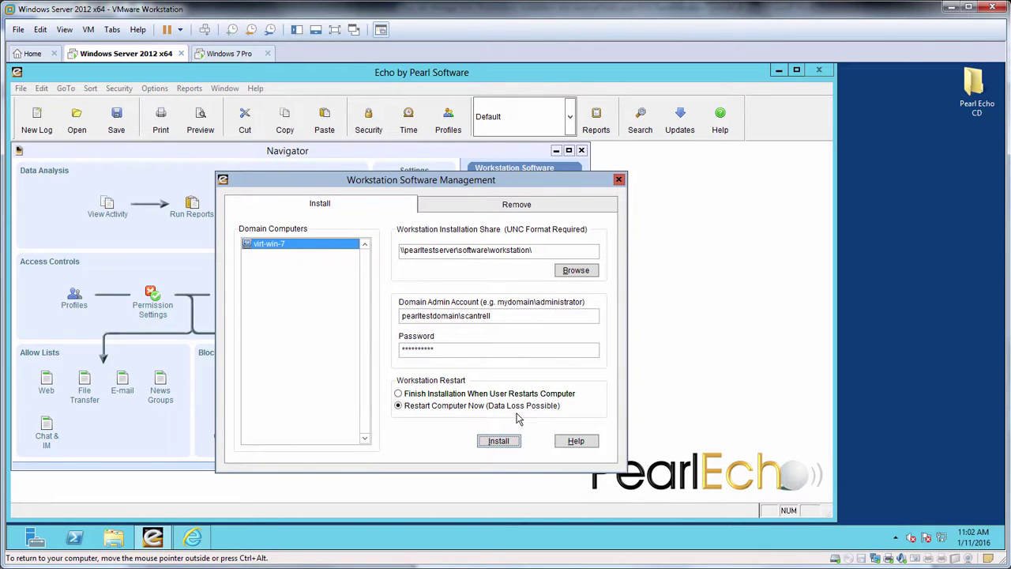
Step: Run the workstation install on virt-win-7, accepting the reboot warning
{"action": "left_click", "coordinate": [504, 444]}
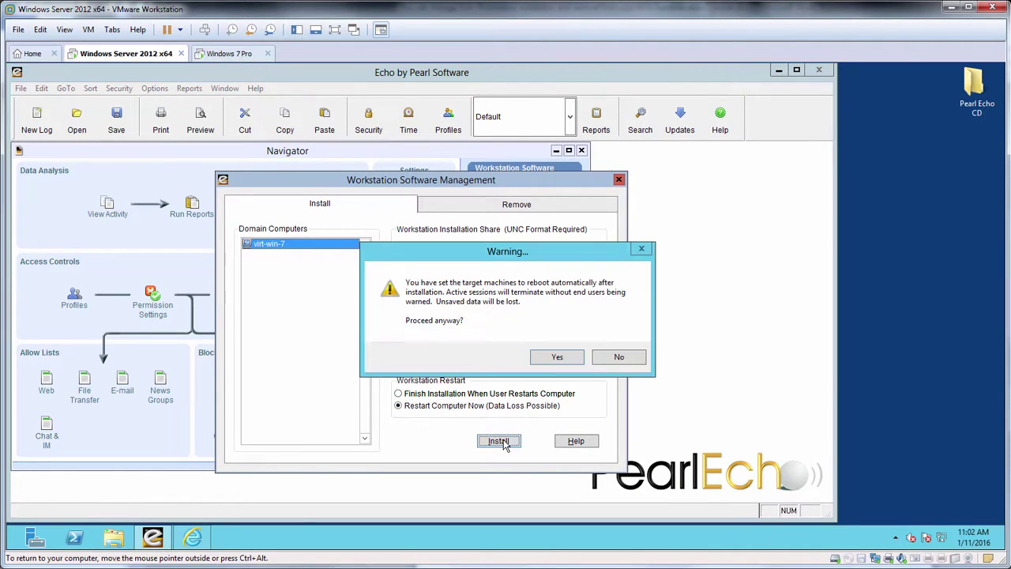
{"action": "left_click", "coordinate": [543, 357]}
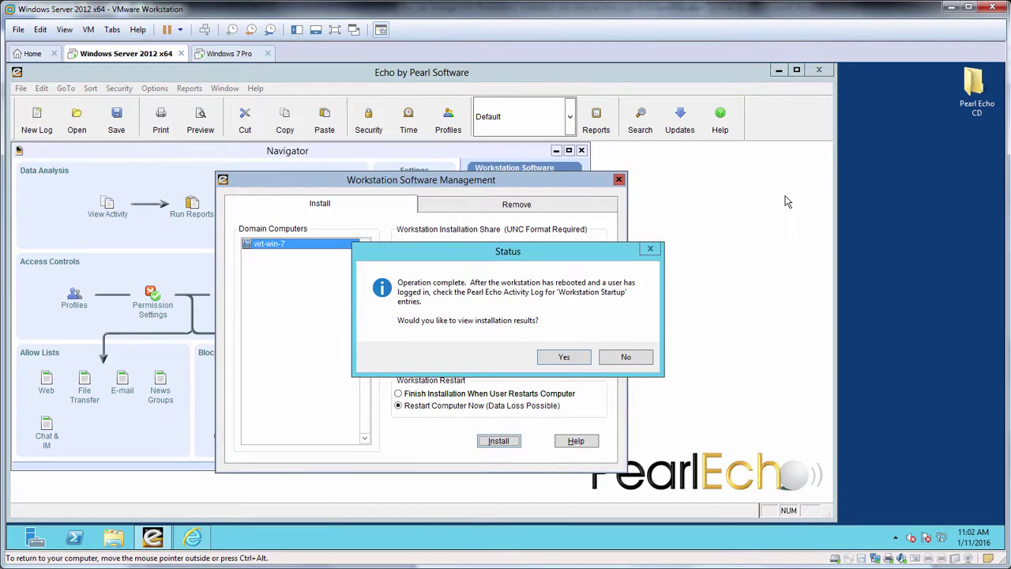
Step: Show the install results log, copy its pearlsoftware.com/help/install link, and launch Internet Explorer
{"action": "left_click", "coordinate": [564, 357]}
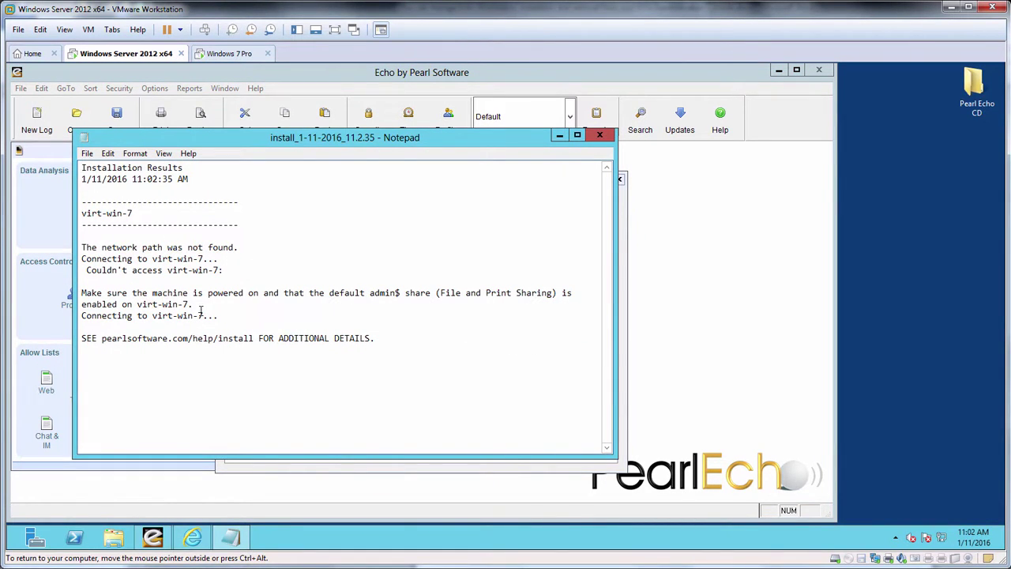
{"action": "left_click_drag", "start_coordinate": [111, 292], "coordinate": [559, 294]}
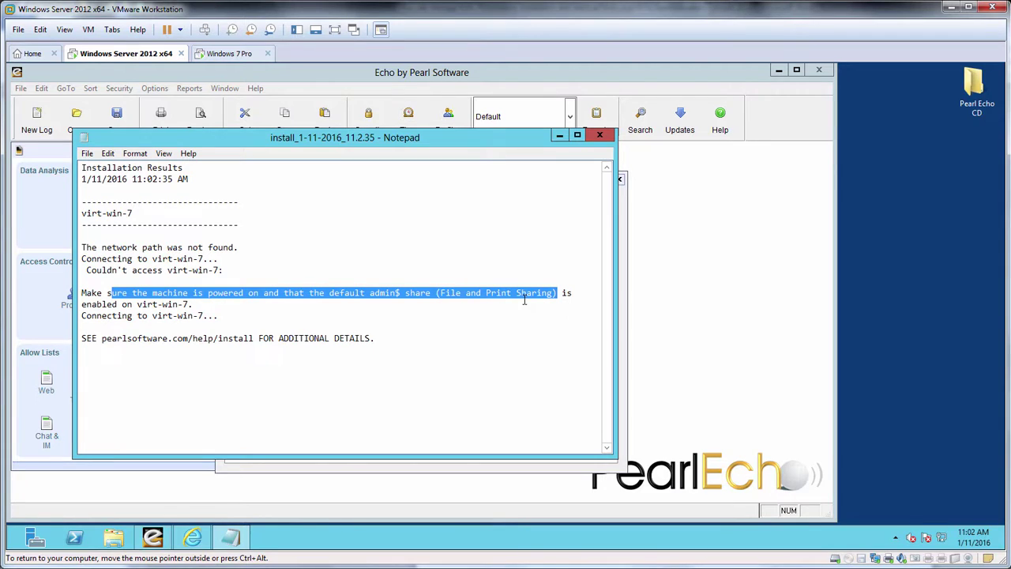
{"action": "left_click_drag", "start_coordinate": [101, 338], "coordinate": [255, 339]}
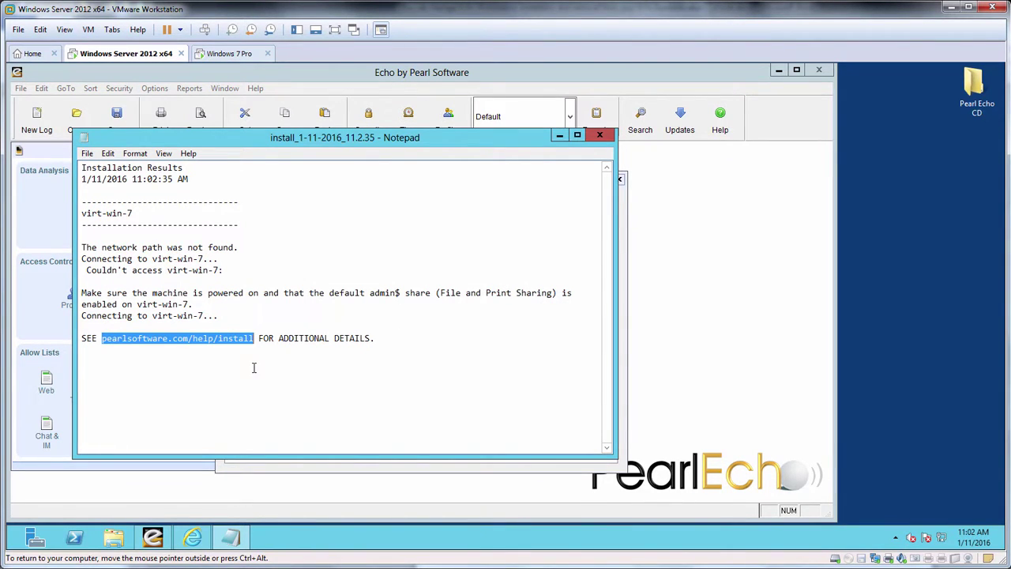
{"action": "left_click", "coordinate": [192, 537]}
Step: Load the pasted help page, scroll to the manual file and print sharing steps, then switch to Windows 7
{"action": "left_click", "coordinate": [215, 111]}
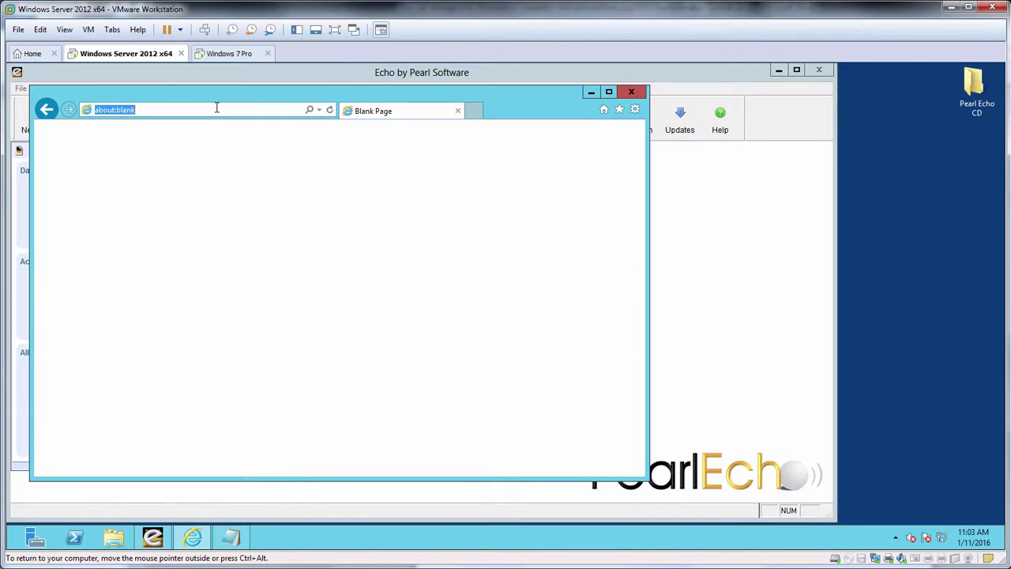
{"action": "key", "text": "ctrl+v"}
{"action": "key", "text": "Return"}
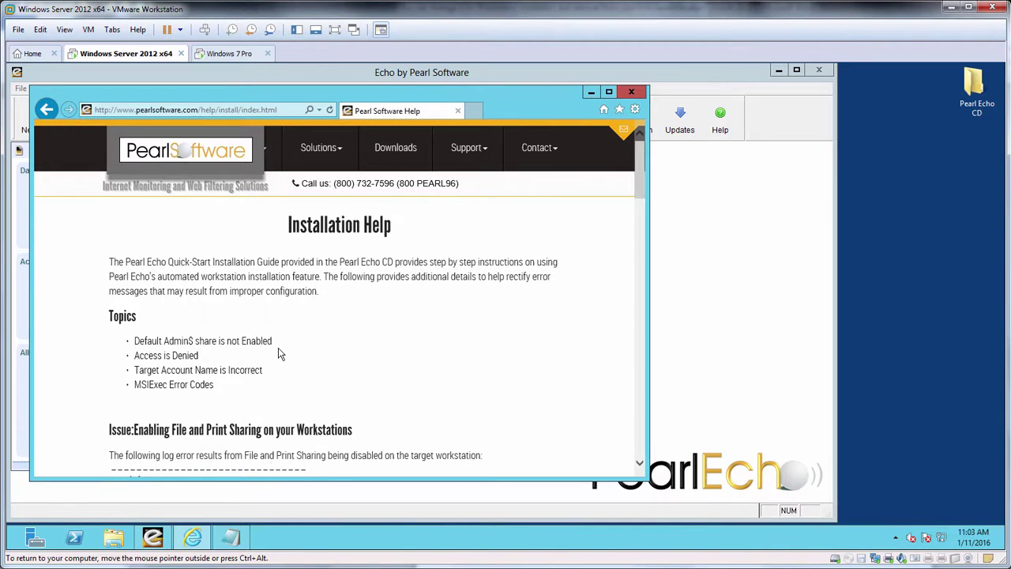
{"action": "scroll", "coordinate": [283, 354], "scroll_direction": "down", "scroll_amount": 3}
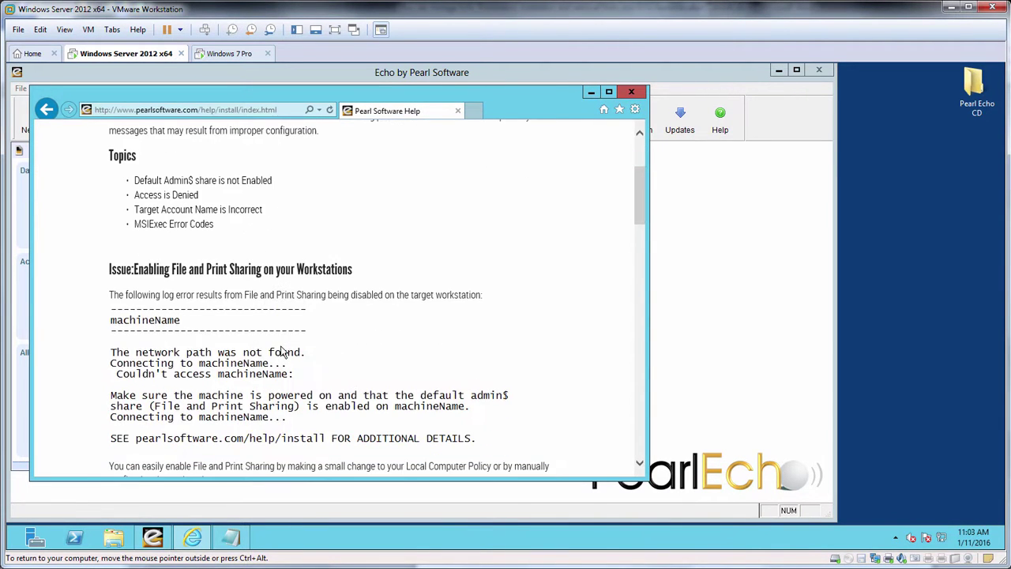
{"action": "scroll", "coordinate": [282, 354], "scroll_direction": "down", "scroll_amount": 2}
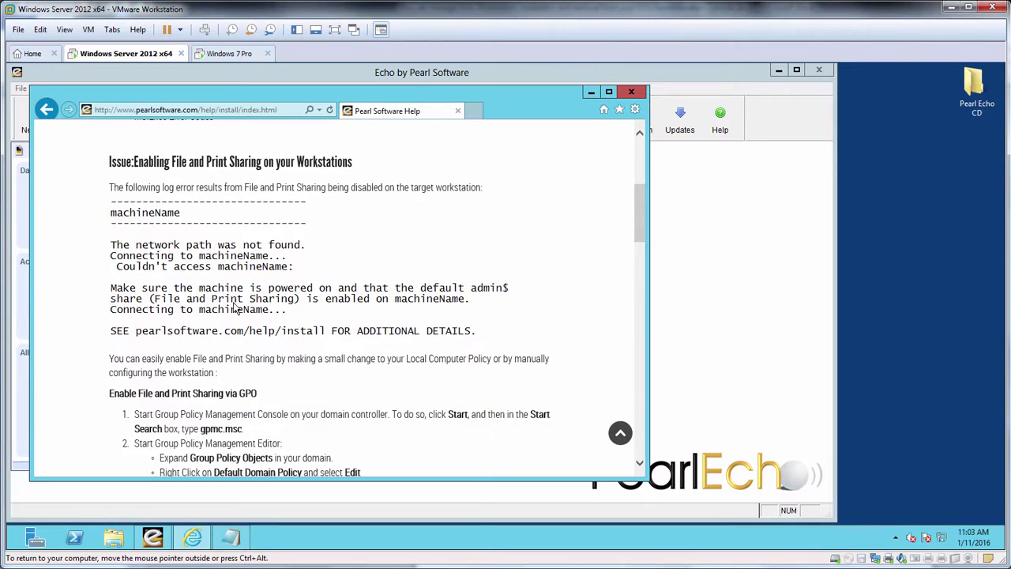
{"action": "scroll", "coordinate": [306, 314], "scroll_direction": "down", "scroll_amount": 3}
{"action": "scroll", "coordinate": [306, 311], "scroll_direction": "down", "scroll_amount": 1}
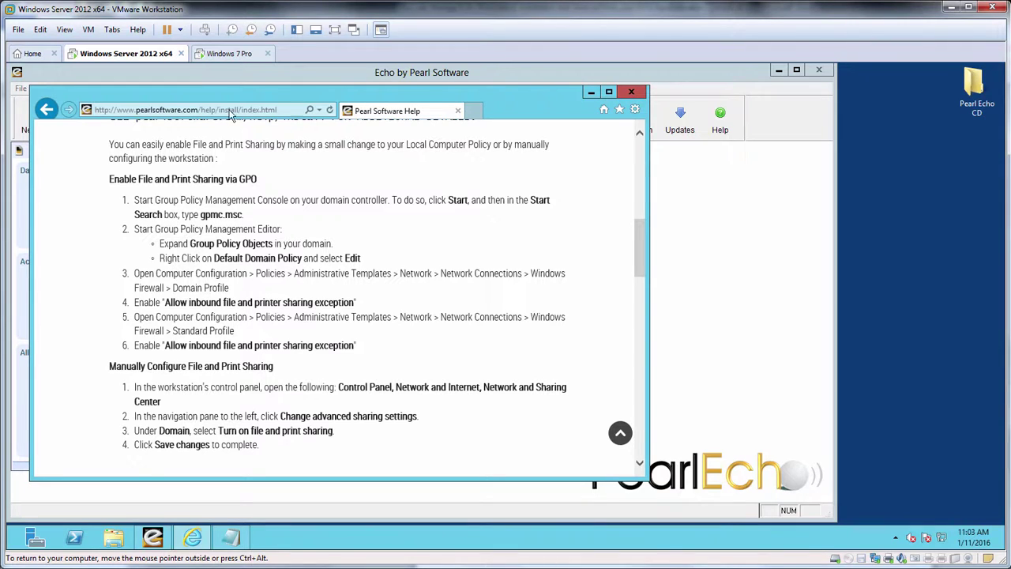
{"action": "left_click", "coordinate": [237, 55]}
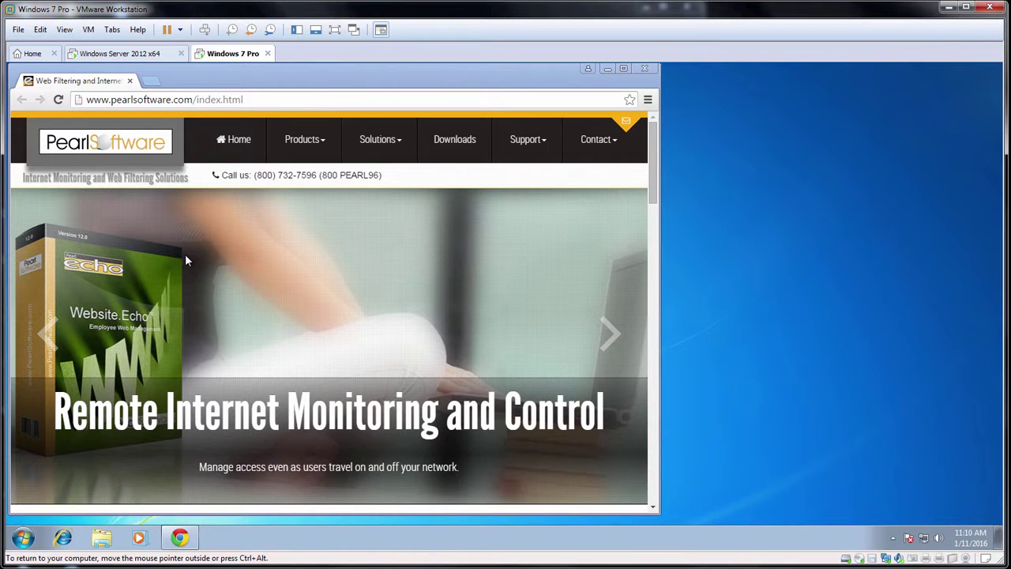
Step: Turn on file and printer sharing in the Domain profile's advanced sharing settings and save
{"action": "left_click", "coordinate": [23, 539]}
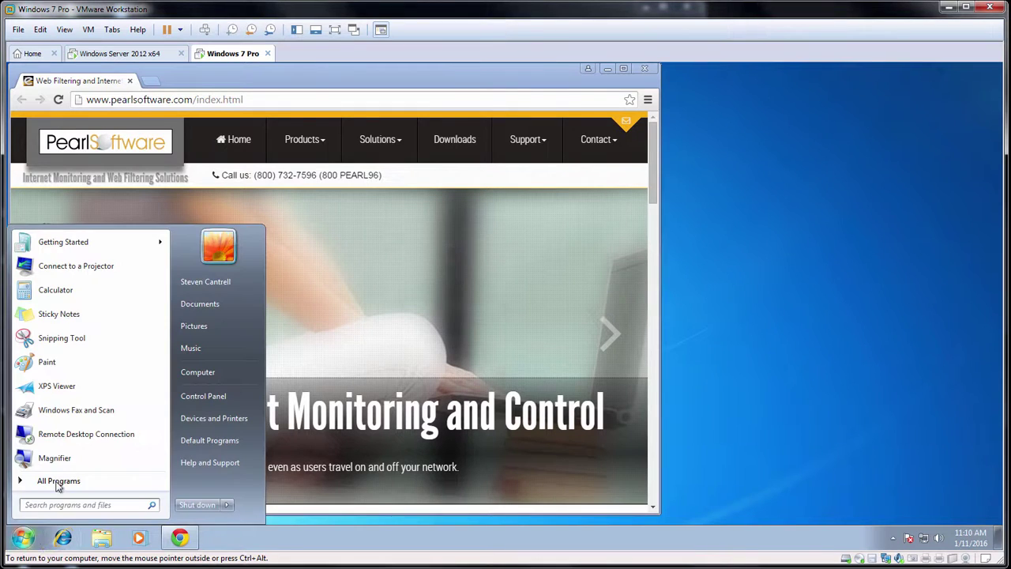
{"action": "left_click", "coordinate": [202, 396]}
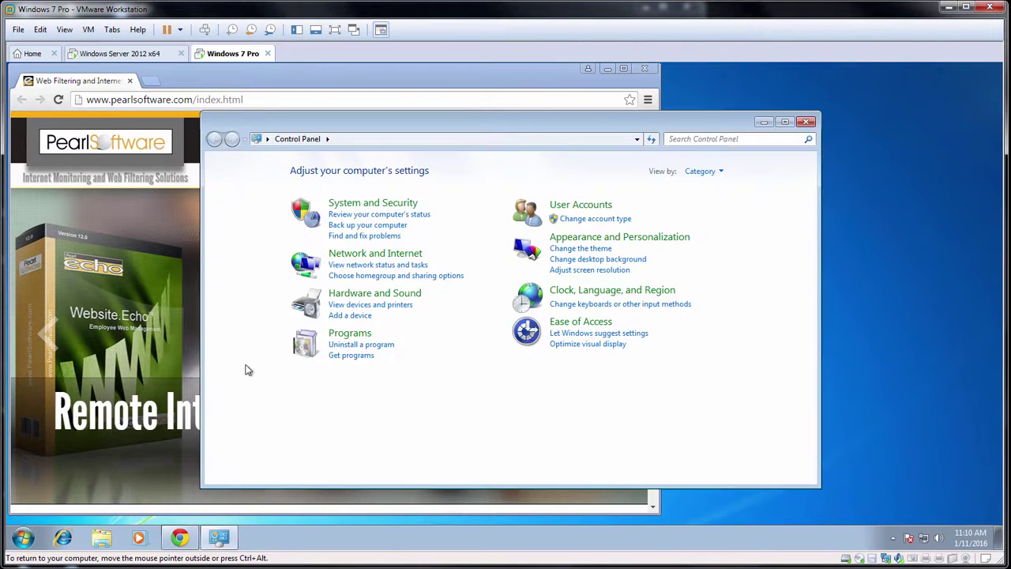
{"action": "left_click", "coordinate": [363, 255]}
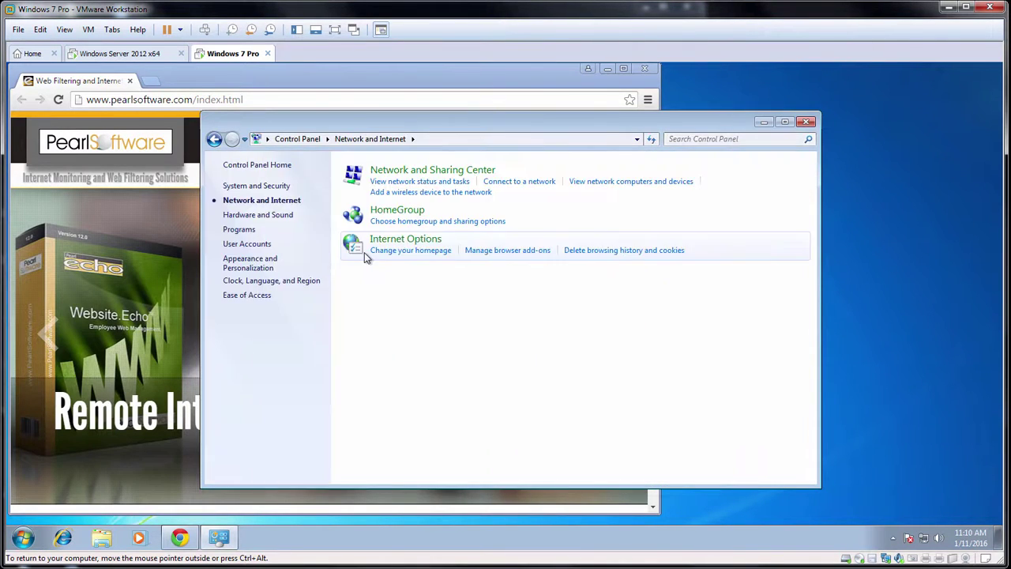
{"action": "left_click", "coordinate": [435, 175]}
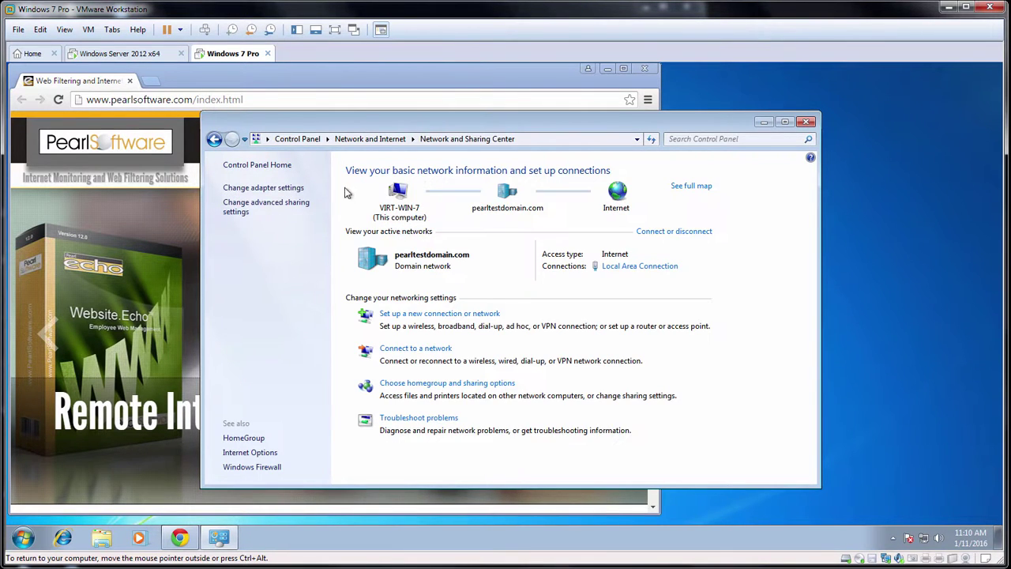
{"action": "left_click", "coordinate": [240, 218]}
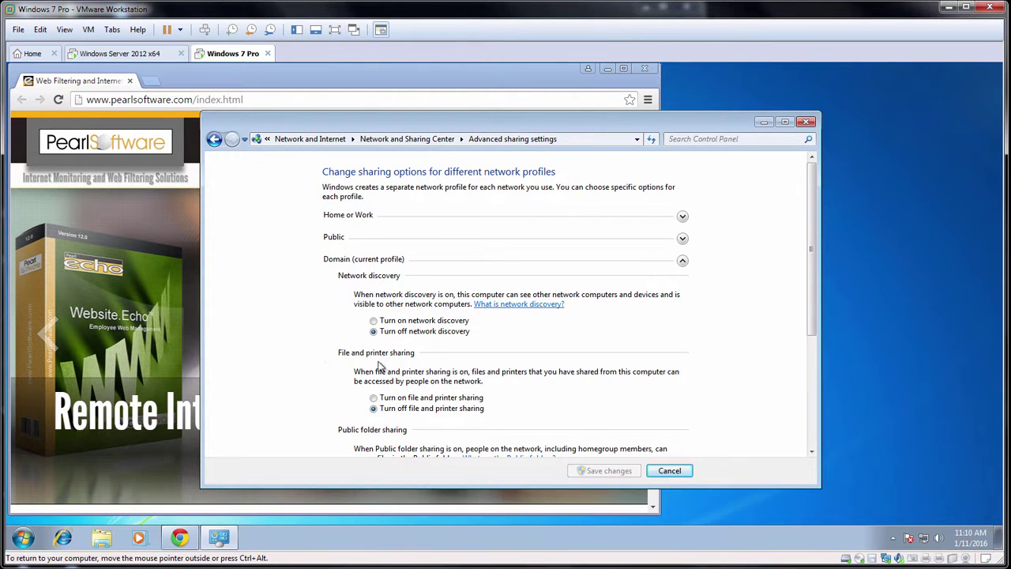
{"action": "left_click", "coordinate": [374, 398]}
{"action": "left_click", "coordinate": [616, 477]}
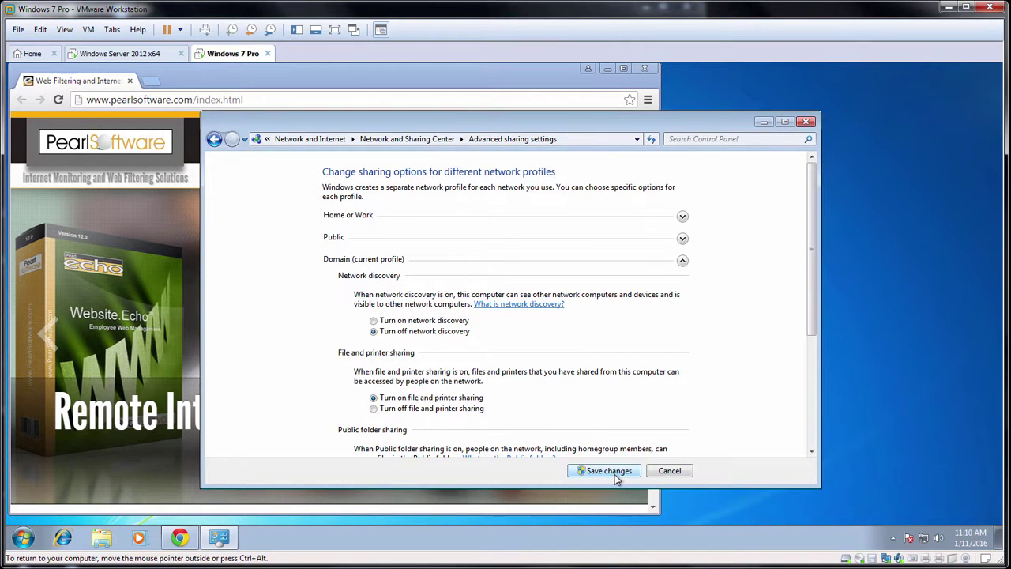
{"action": "left_click", "coordinate": [806, 122]}
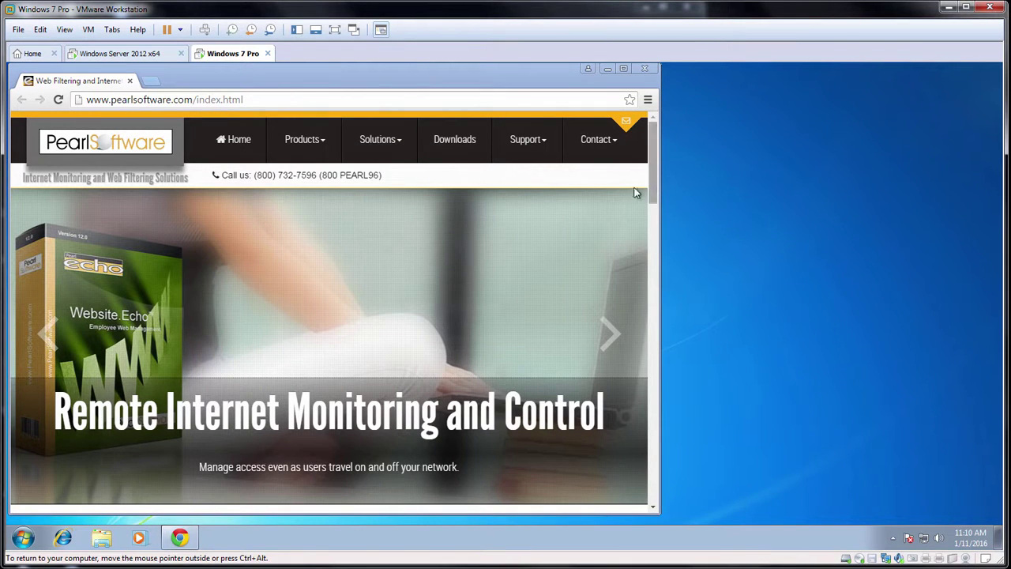
Step: Close the help browser and install log, then rerun the virt-win-7 install accepting the reboot warning
{"action": "left_click", "coordinate": [118, 53]}
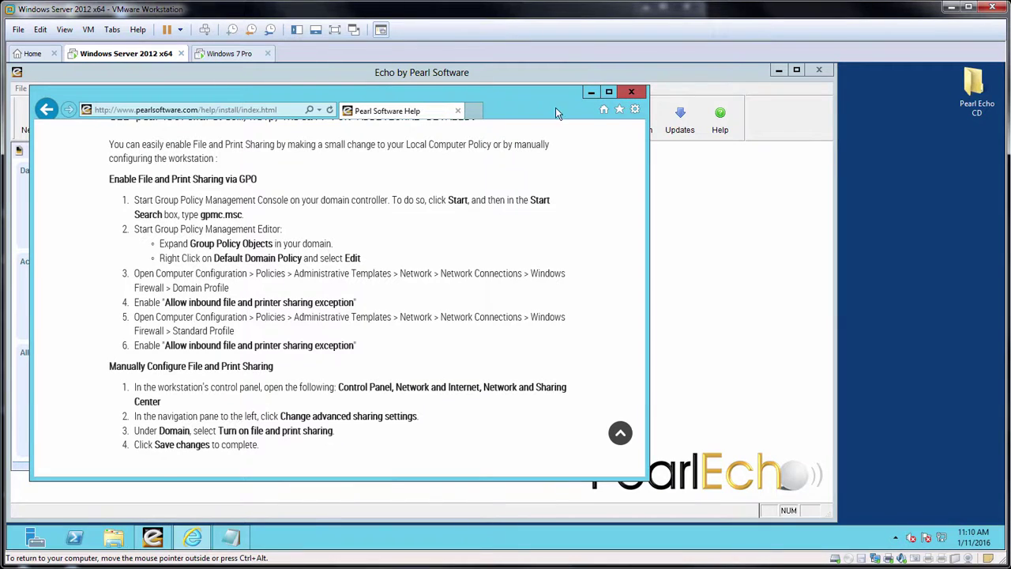
{"action": "left_click", "coordinate": [621, 93]}
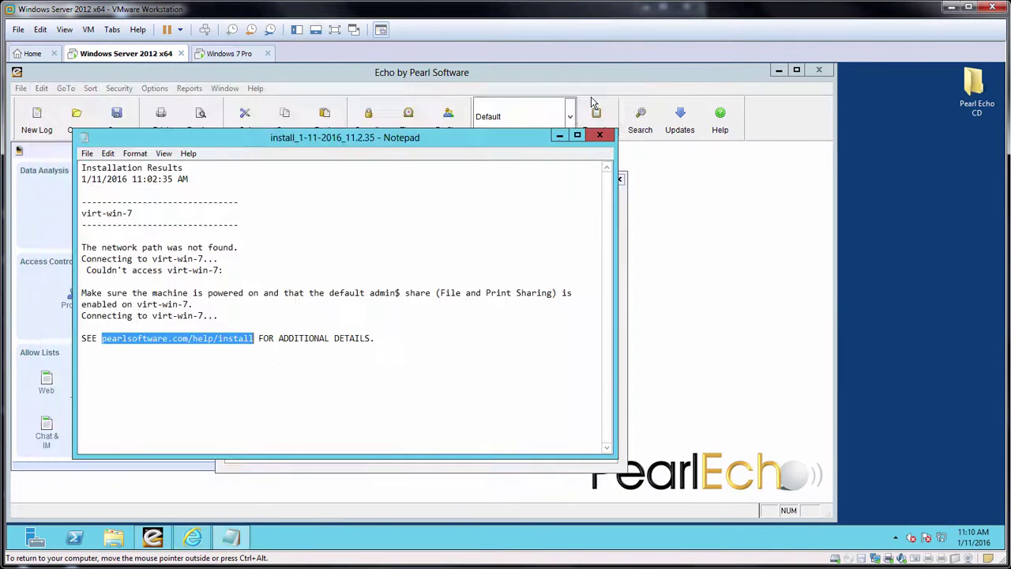
{"action": "left_click", "coordinate": [599, 137]}
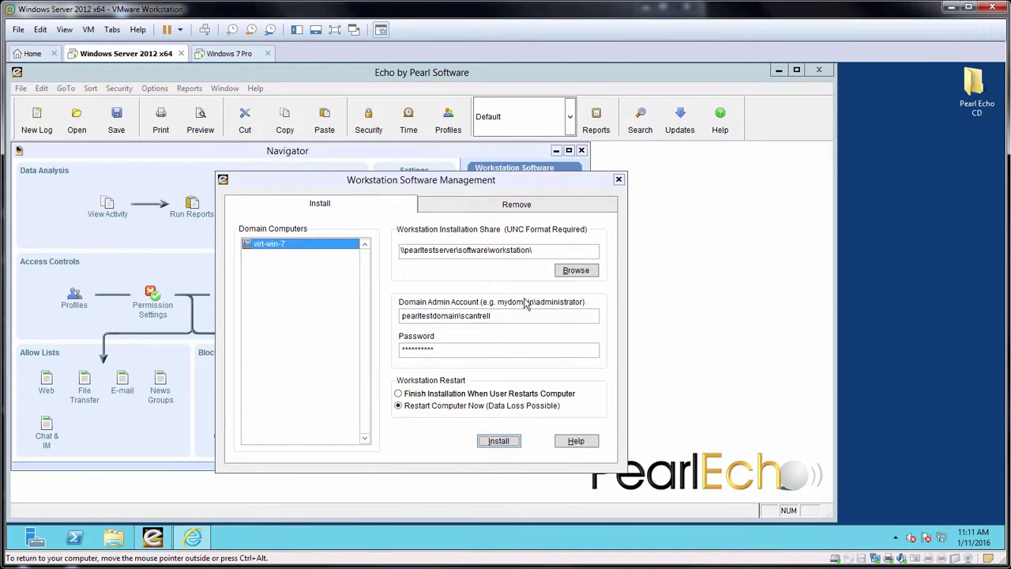
{"action": "left_click", "coordinate": [500, 444]}
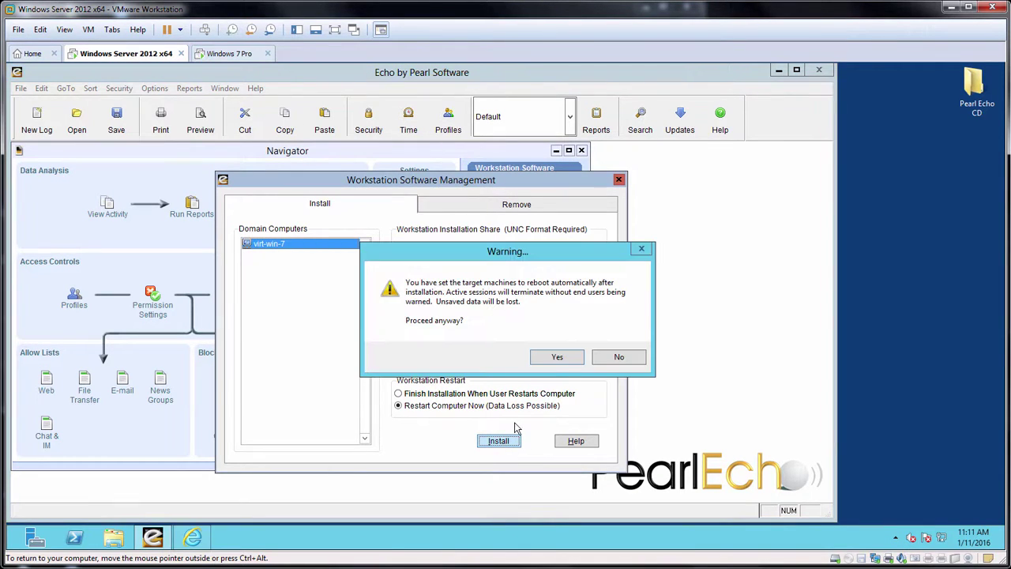
{"action": "left_click", "coordinate": [557, 360]}
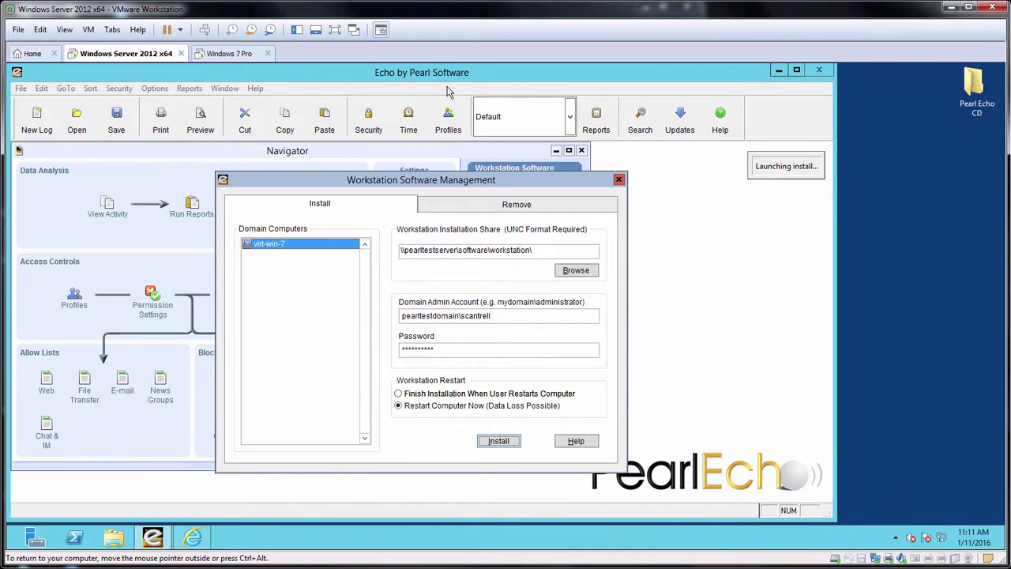
Step: On the Windows 7 PC, go to the Echo.Suite product details page and scroll through its description
{"action": "left_click", "coordinate": [230, 53]}
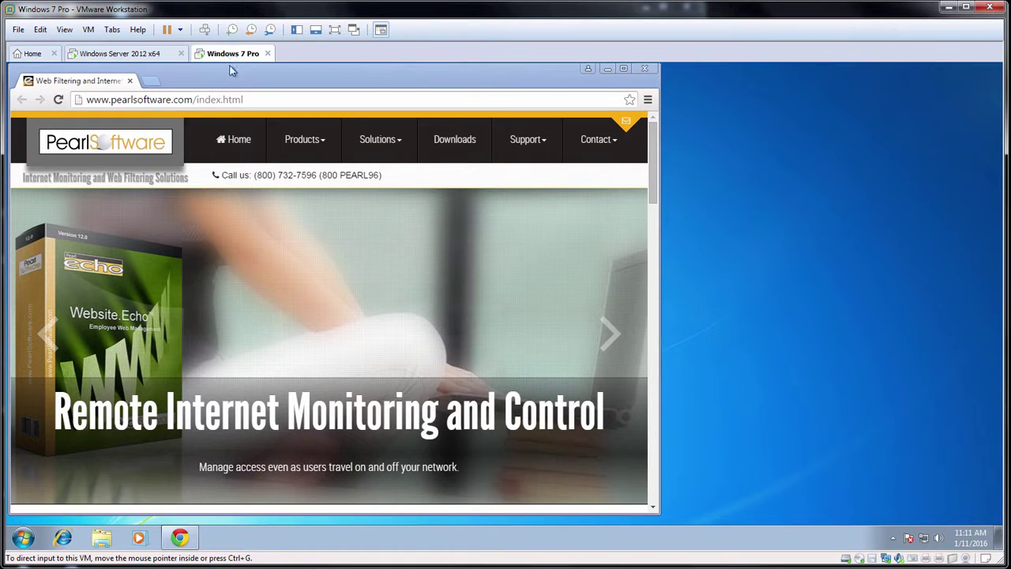
{"action": "left_click", "coordinate": [301, 143]}
{"action": "left_click", "coordinate": [303, 197]}
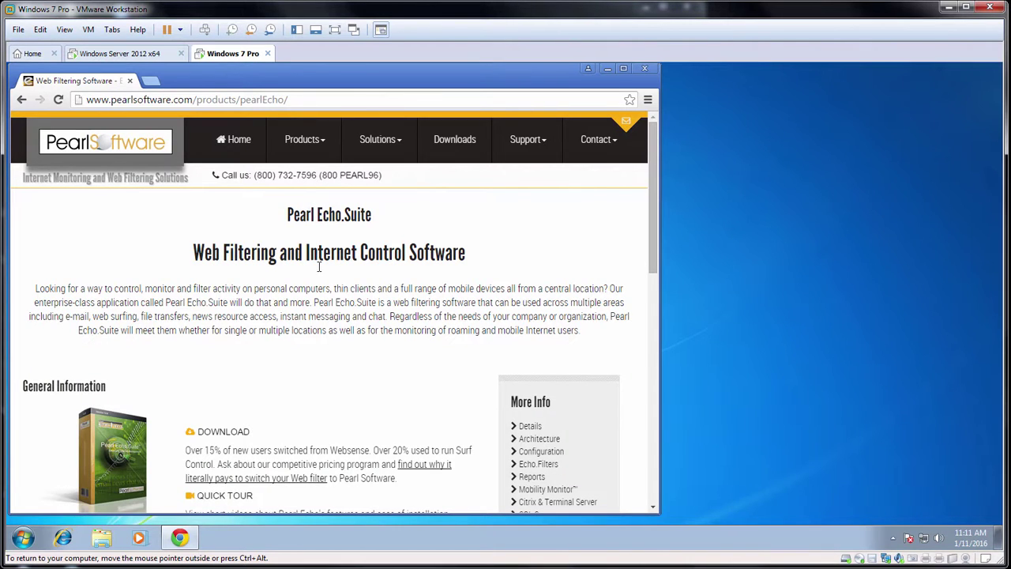
{"action": "left_click", "coordinate": [526, 428]}
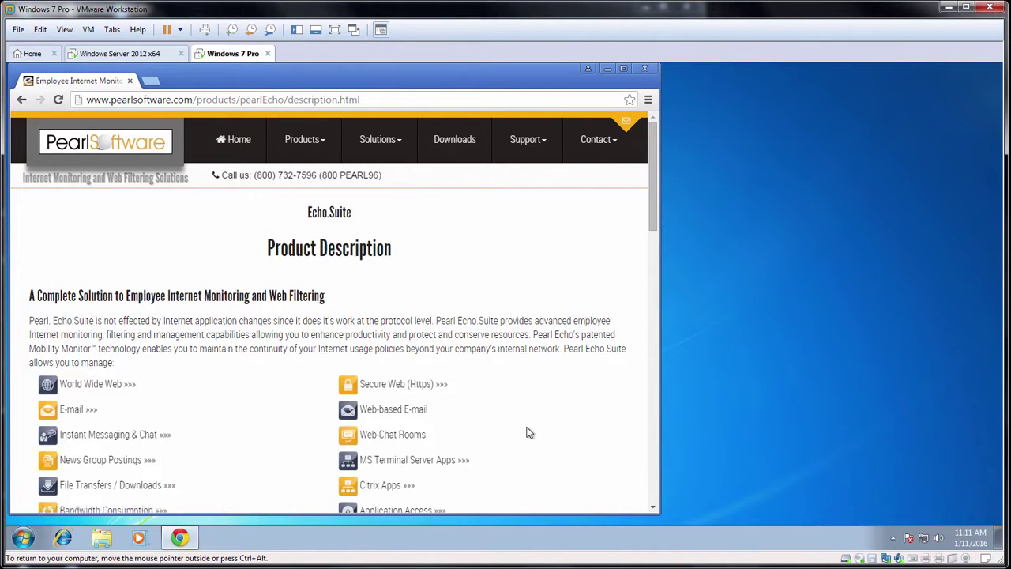
{"action": "scroll", "coordinate": [528, 432], "scroll_direction": "down", "scroll_amount": 3}
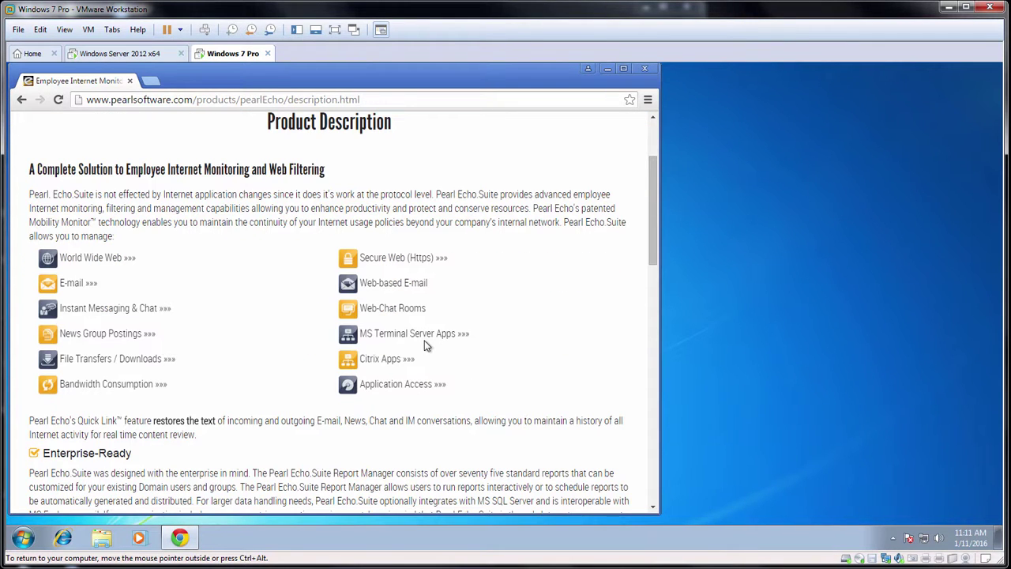
{"action": "scroll", "coordinate": [425, 346], "scroll_direction": "down", "scroll_amount": 3}
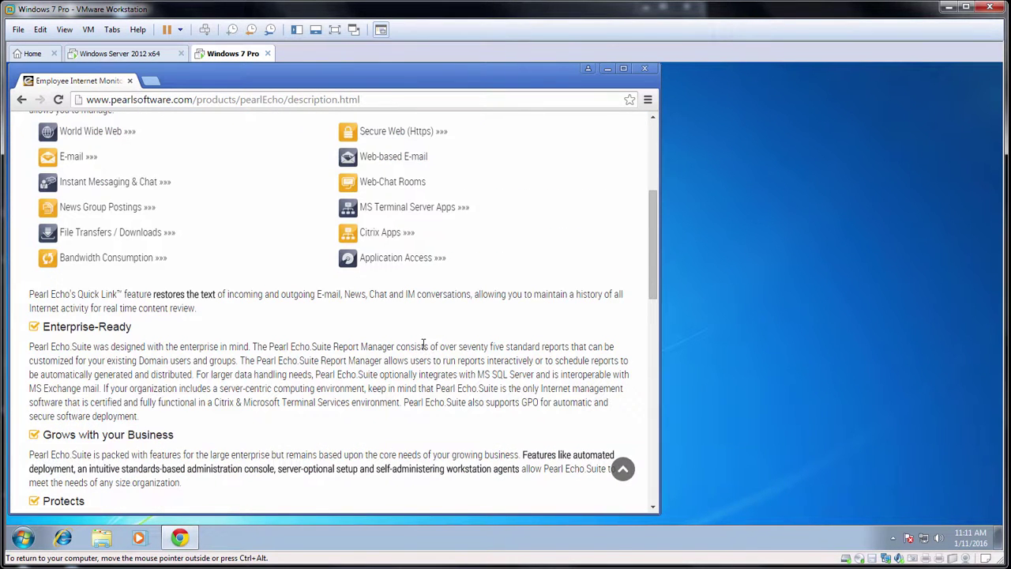
{"action": "scroll", "coordinate": [424, 345], "scroll_direction": "down", "scroll_amount": 1}
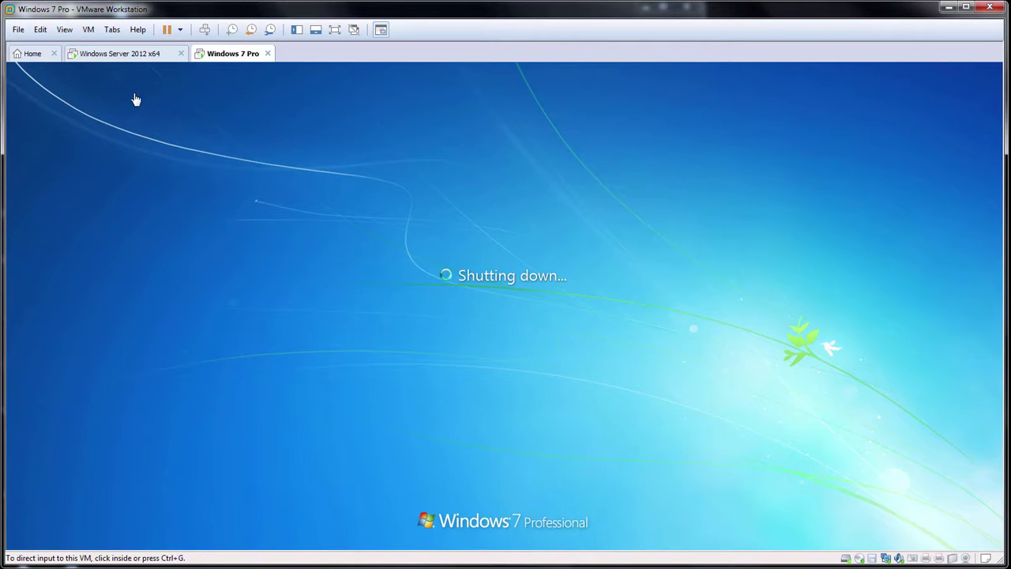
Step: On the server, view the installation results in Notepad and highlight the virt-win-7 install success line
{"action": "left_click", "coordinate": [143, 55]}
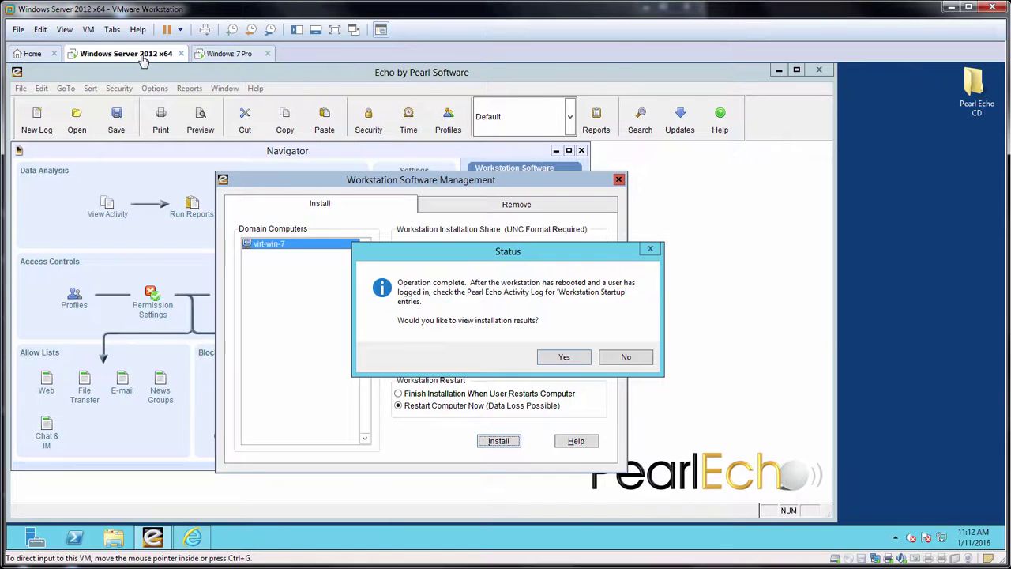
{"action": "left_click", "coordinate": [563, 358]}
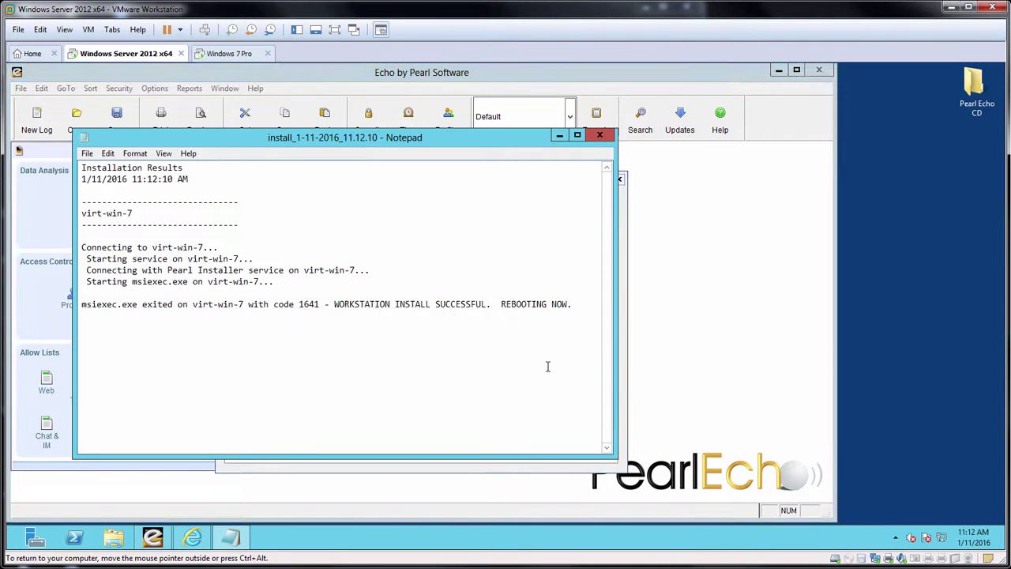
{"action": "left_click_drag", "start_coordinate": [536, 365], "coordinate": [329, 304]}
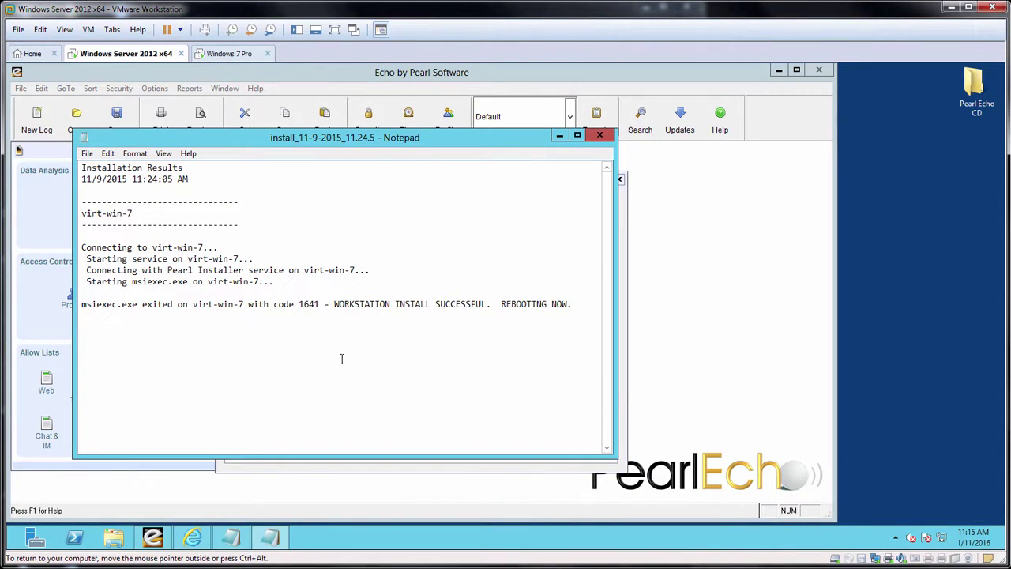
Step: Log the domain user on to the rebooted Windows 7 machine with Ctrl+Alt+Delete and the account password
{"action": "left_click", "coordinate": [233, 55]}
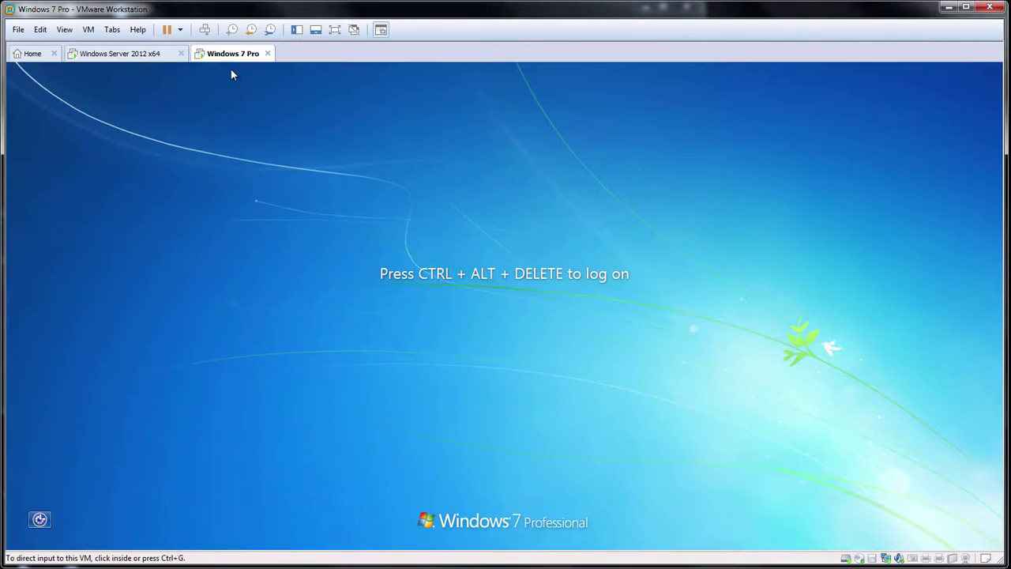
{"action": "left_click", "coordinate": [363, 319]}
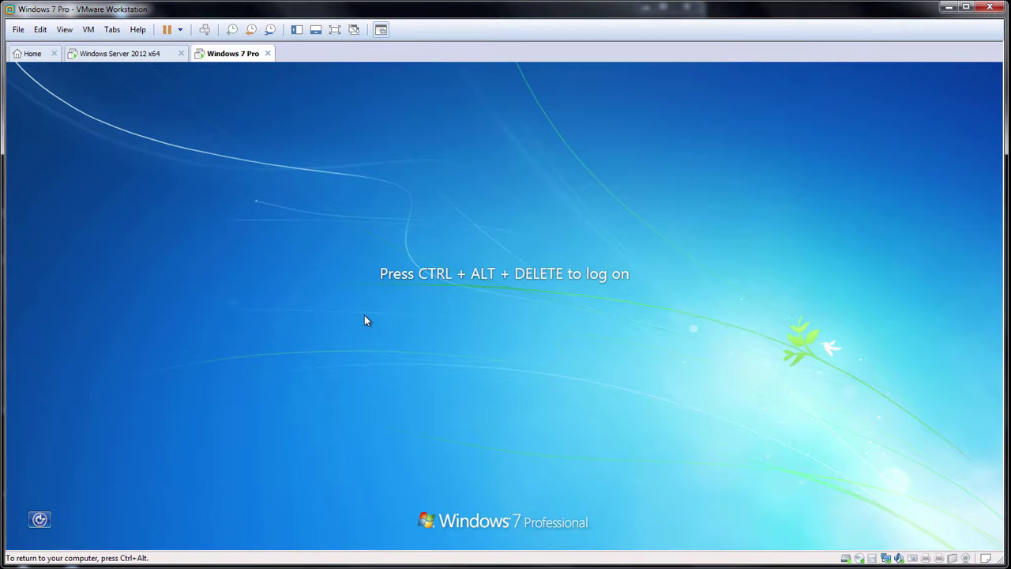
{"action": "key", "text": "ctrl+alt+Insert"}
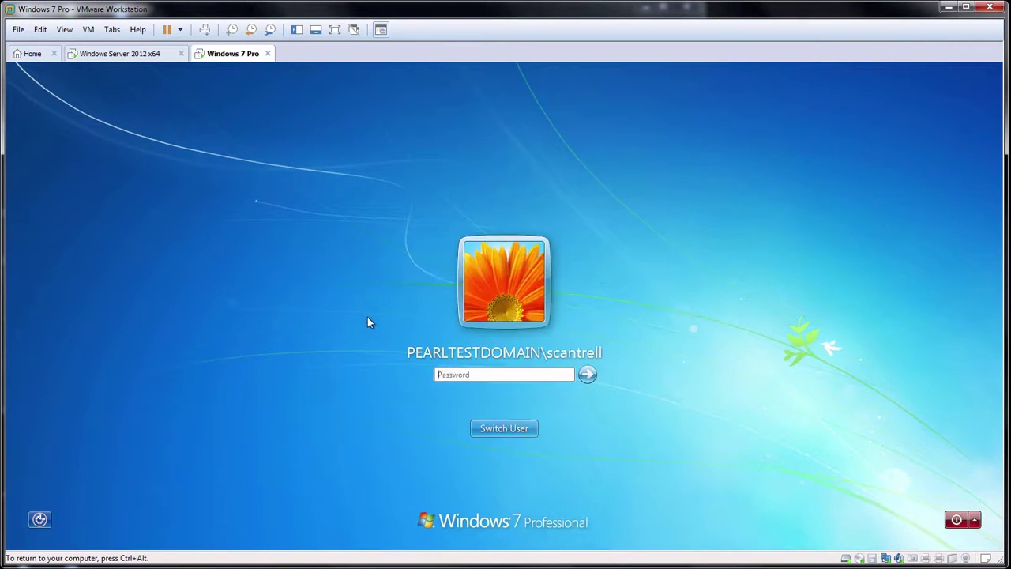
{"action": "type", "text": "*******"}
{"action": "key", "text": "Return"}
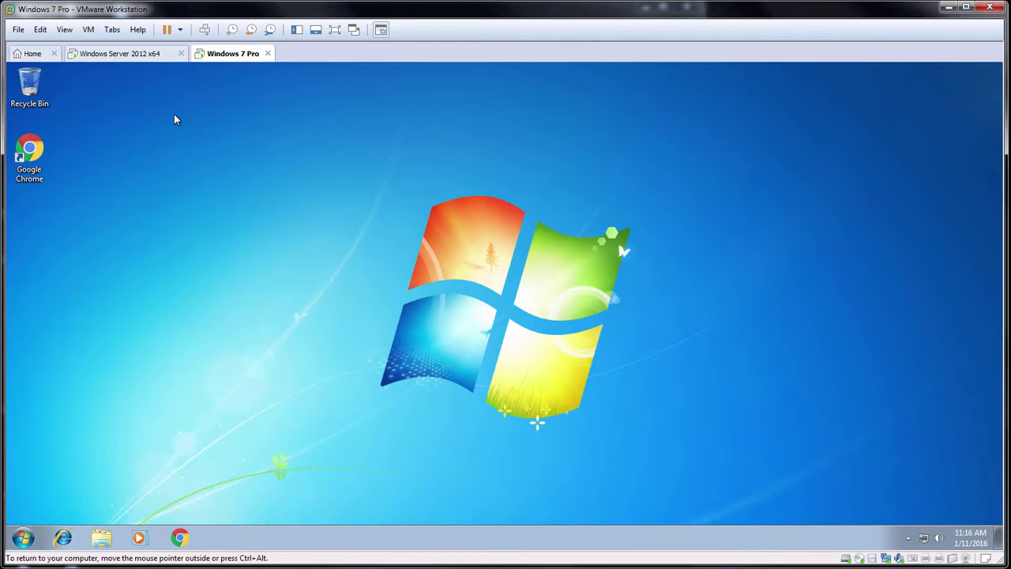
Step: On the server, close the installation results and Workstation Software Management window, then view the activity log
{"action": "left_click", "coordinate": [129, 55]}
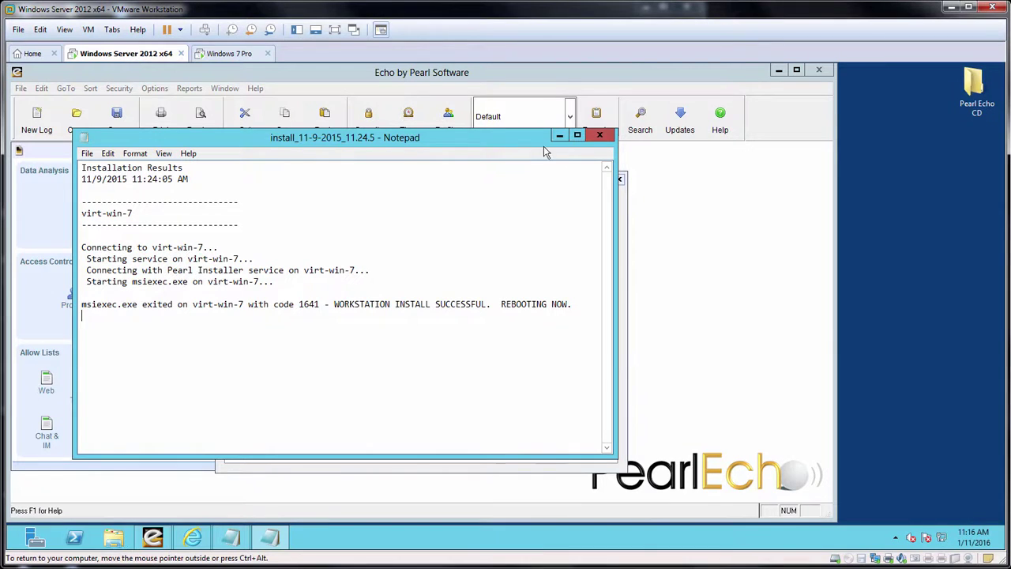
{"action": "left_click", "coordinate": [602, 139]}
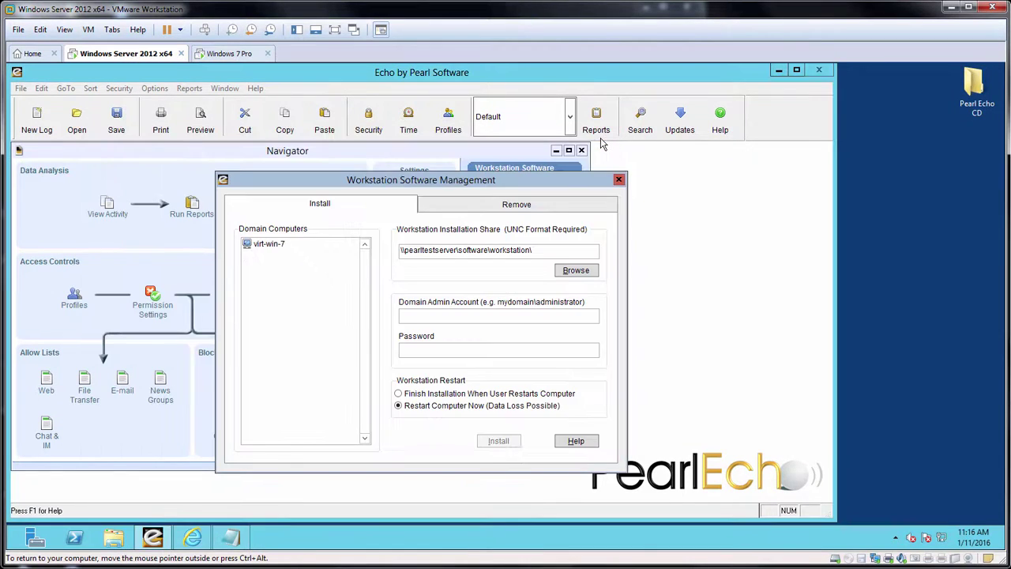
{"action": "left_click", "coordinate": [621, 180]}
{"action": "left_click", "coordinate": [107, 207]}
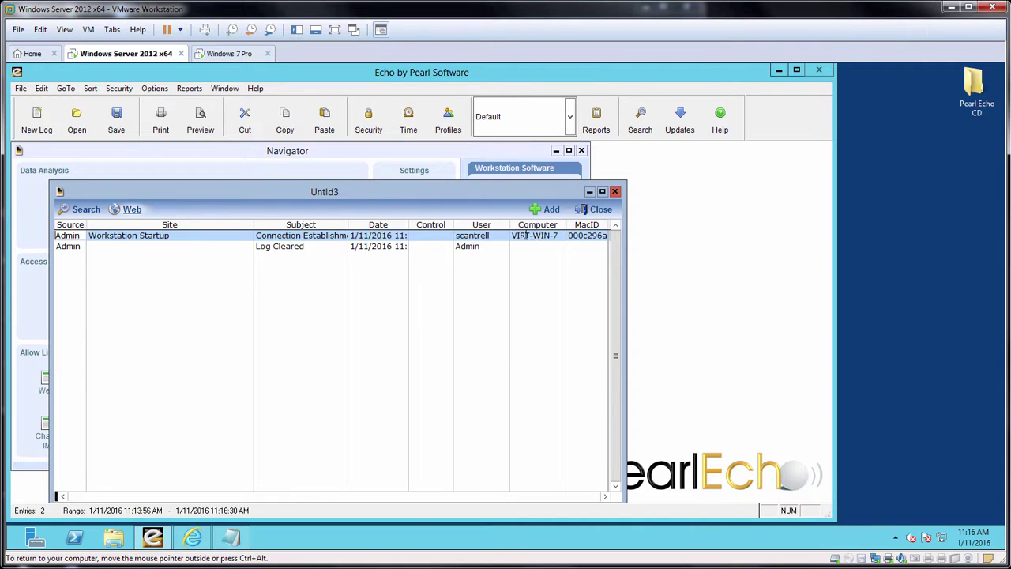
Step: Launch Chrome on the Windows 7 PC and search Google for 'salesforce' from the address bar
{"action": "left_click", "coordinate": [235, 55]}
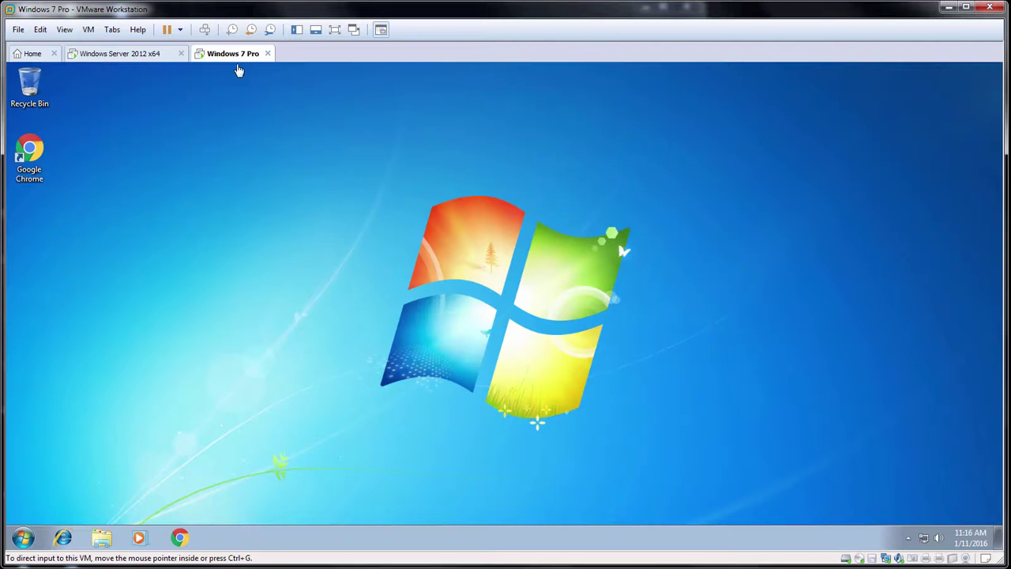
{"action": "left_click", "coordinate": [33, 156]}
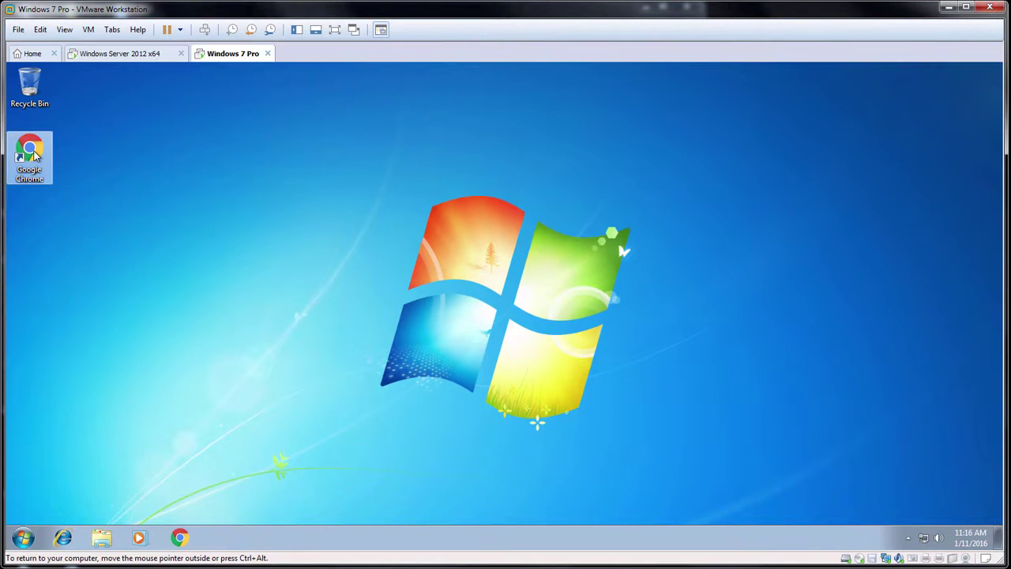
{"action": "double_click", "coordinate": [33, 155]}
{"action": "left_click", "coordinate": [147, 101]}
{"action": "type", "text": "sa"}
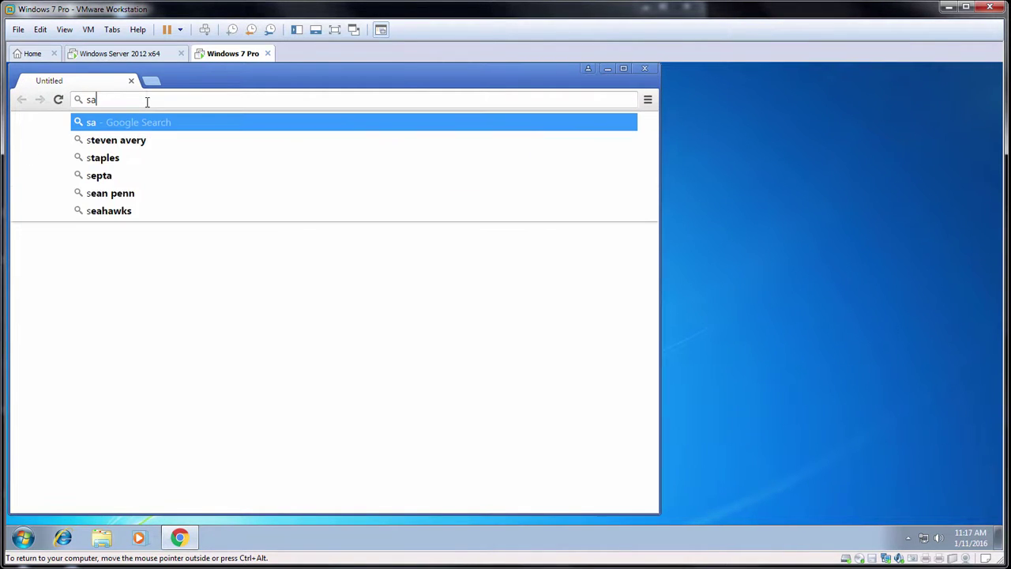
{"action": "type", "text": "les"}
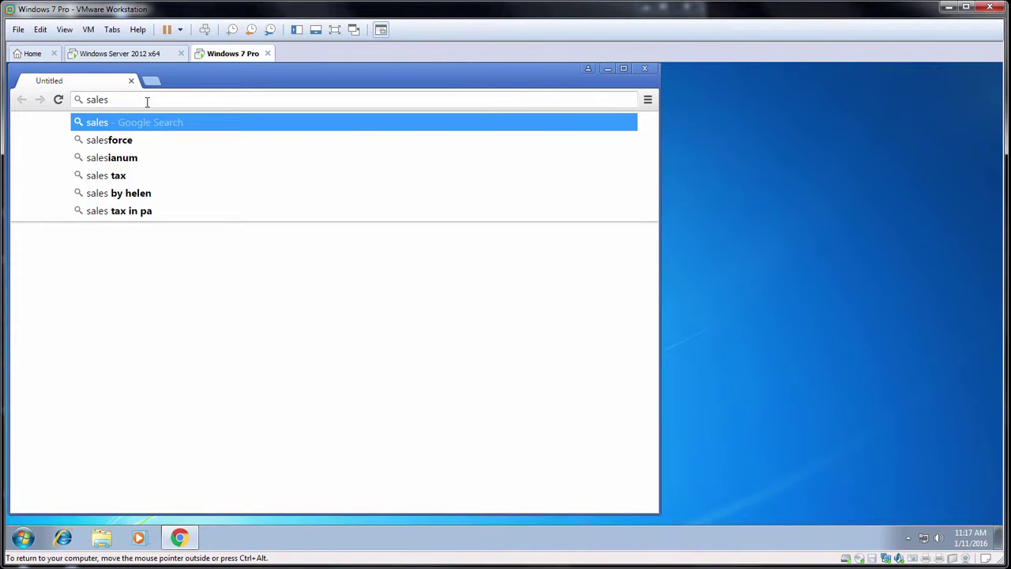
{"action": "type", "text": "f"}
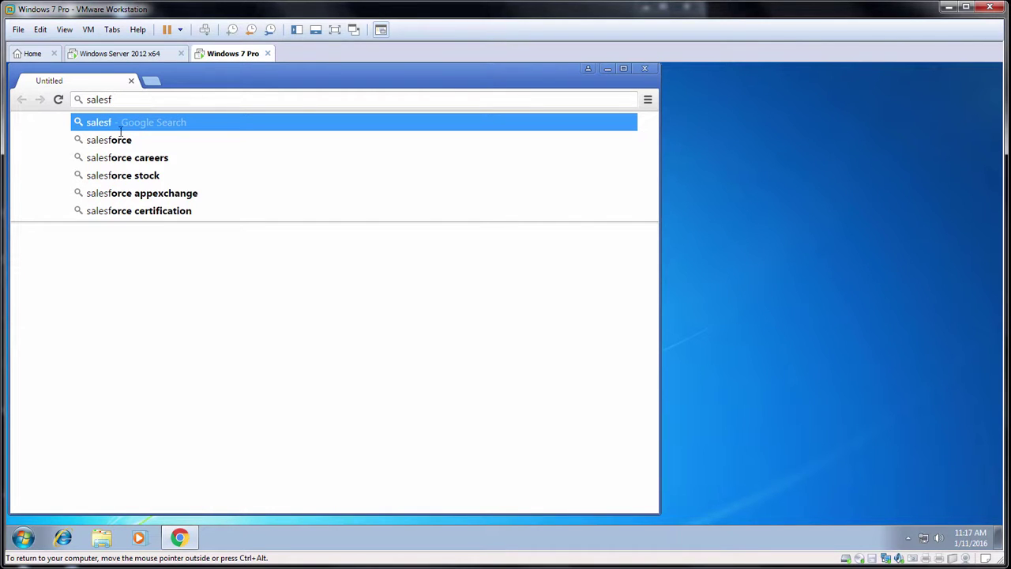
{"action": "left_click", "coordinate": [121, 144]}
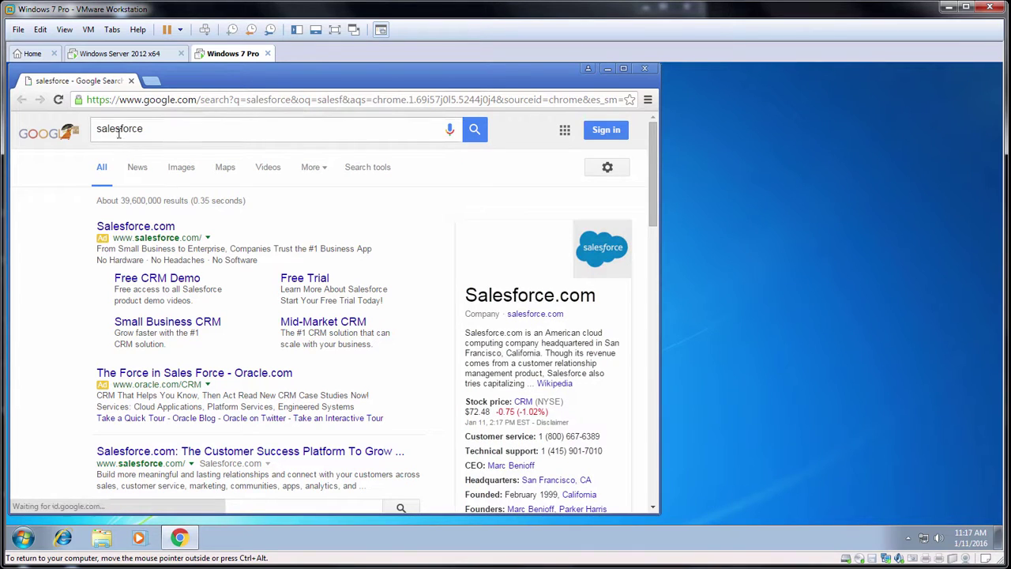
Step: On the server, review the new 22-entry log with VIRT-WIN-7's salesforce.com visits, close it, and show the Help menu
{"action": "left_click", "coordinate": [115, 54]}
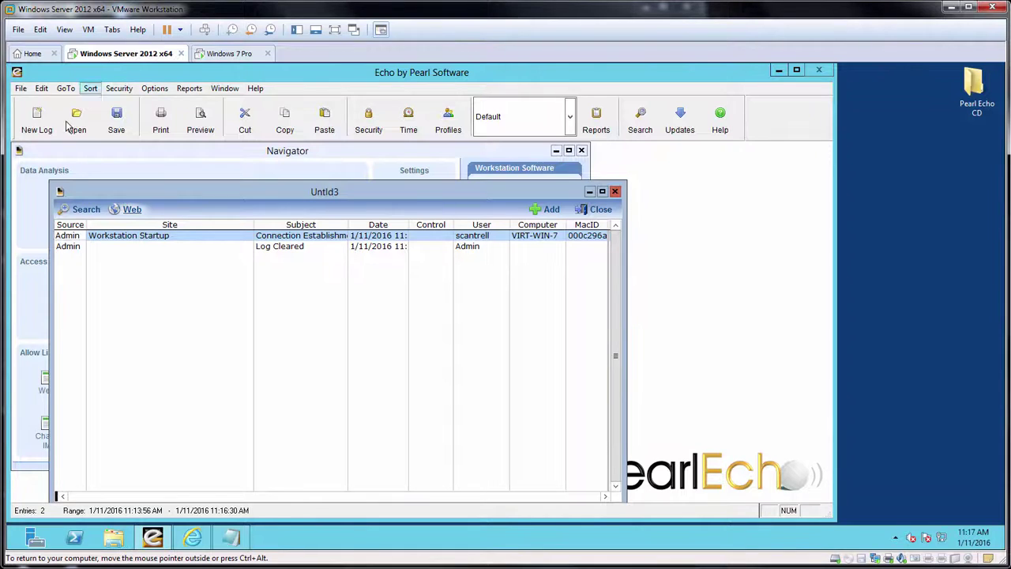
{"action": "left_click", "coordinate": [37, 126]}
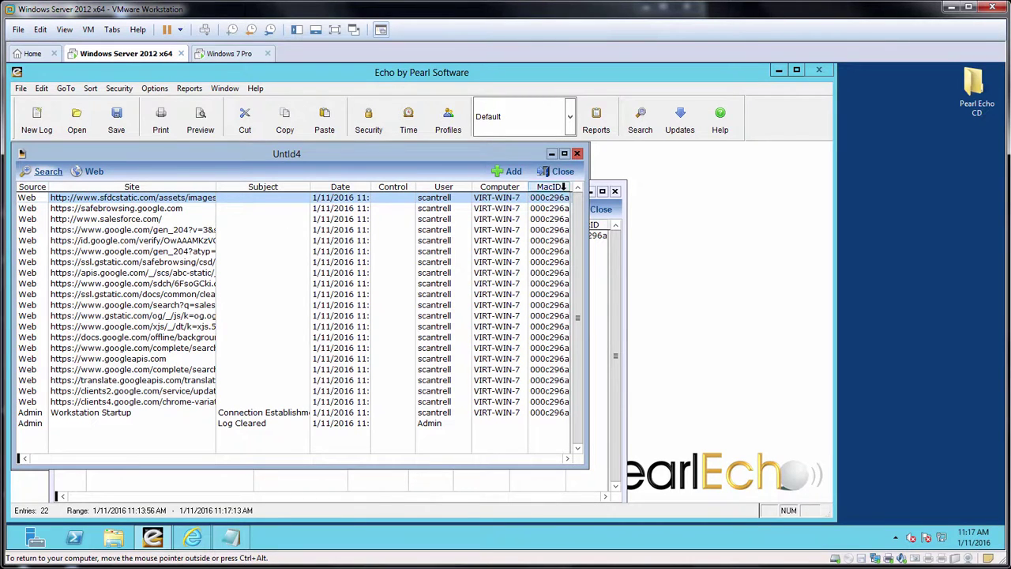
{"action": "left_click", "coordinate": [563, 172]}
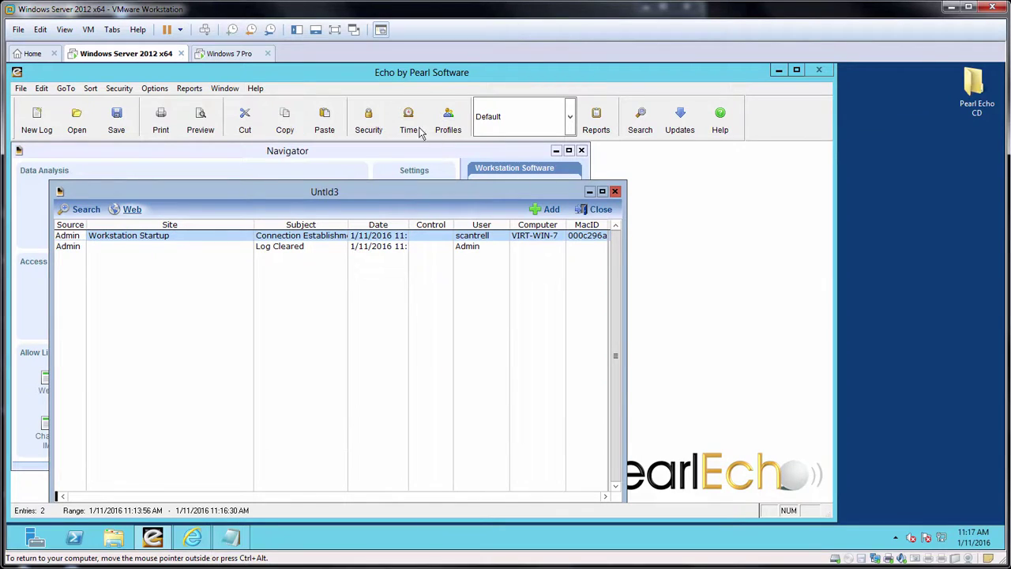
{"action": "left_click", "coordinate": [255, 88]}
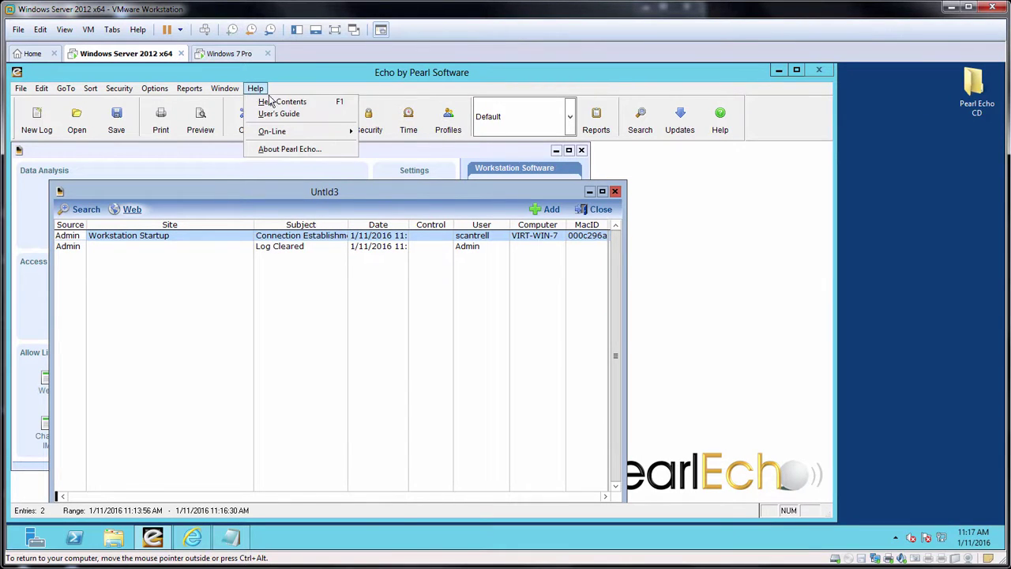